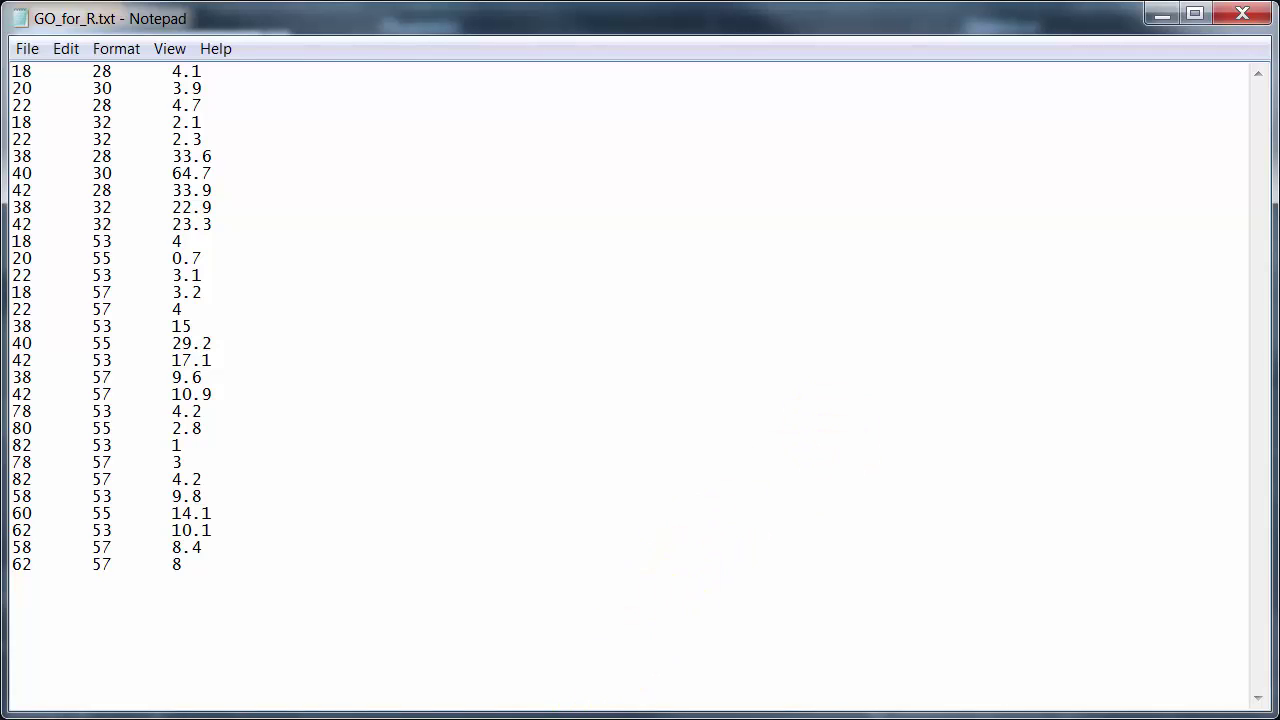
Review the x, y and value columns of GO_for_R.txt in Notepad, then switch to QuikGrid.
key(alt+Tab)
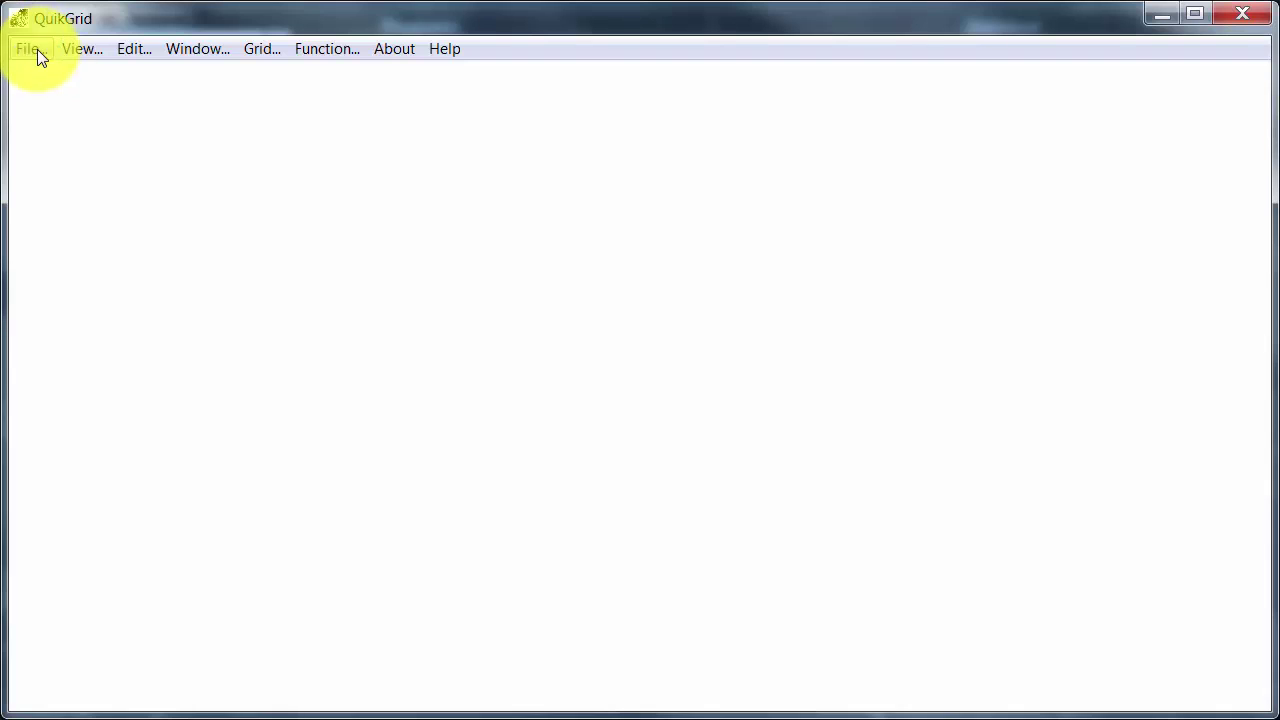
Turn on 'Reverse x and y on data input' in QuikGrid's Input Options.
click(125, 44)
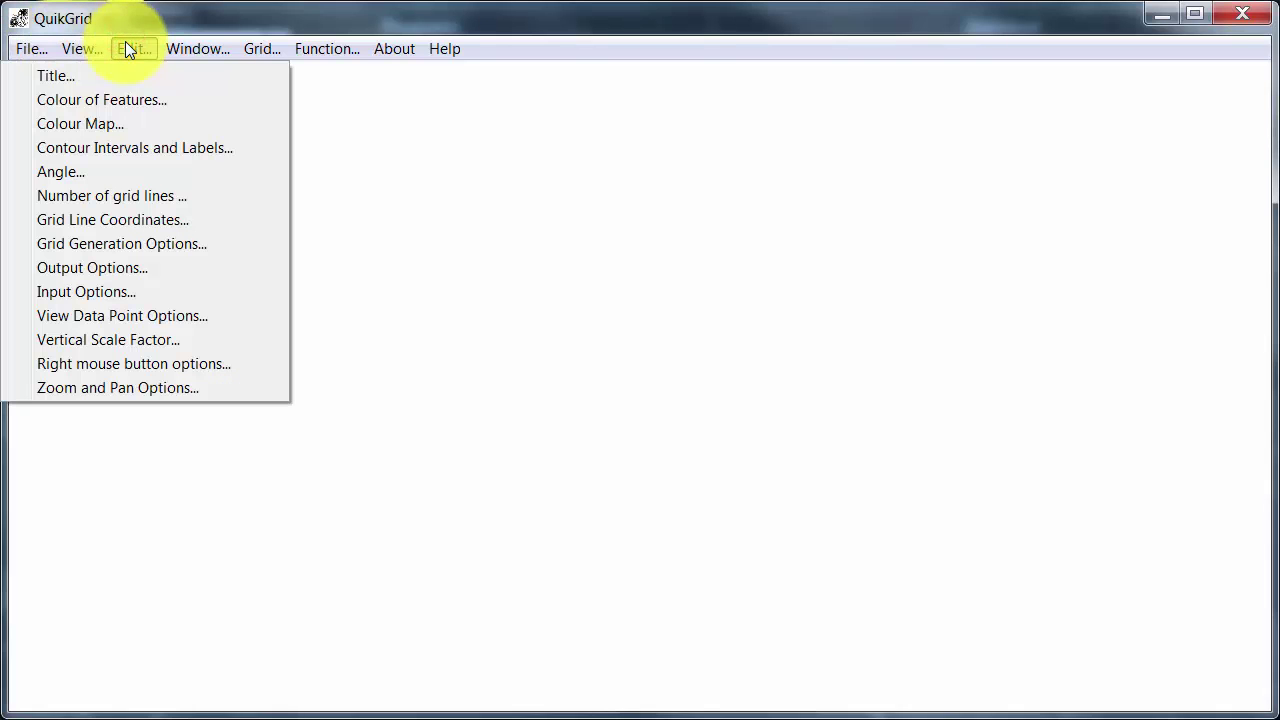
click(134, 289)
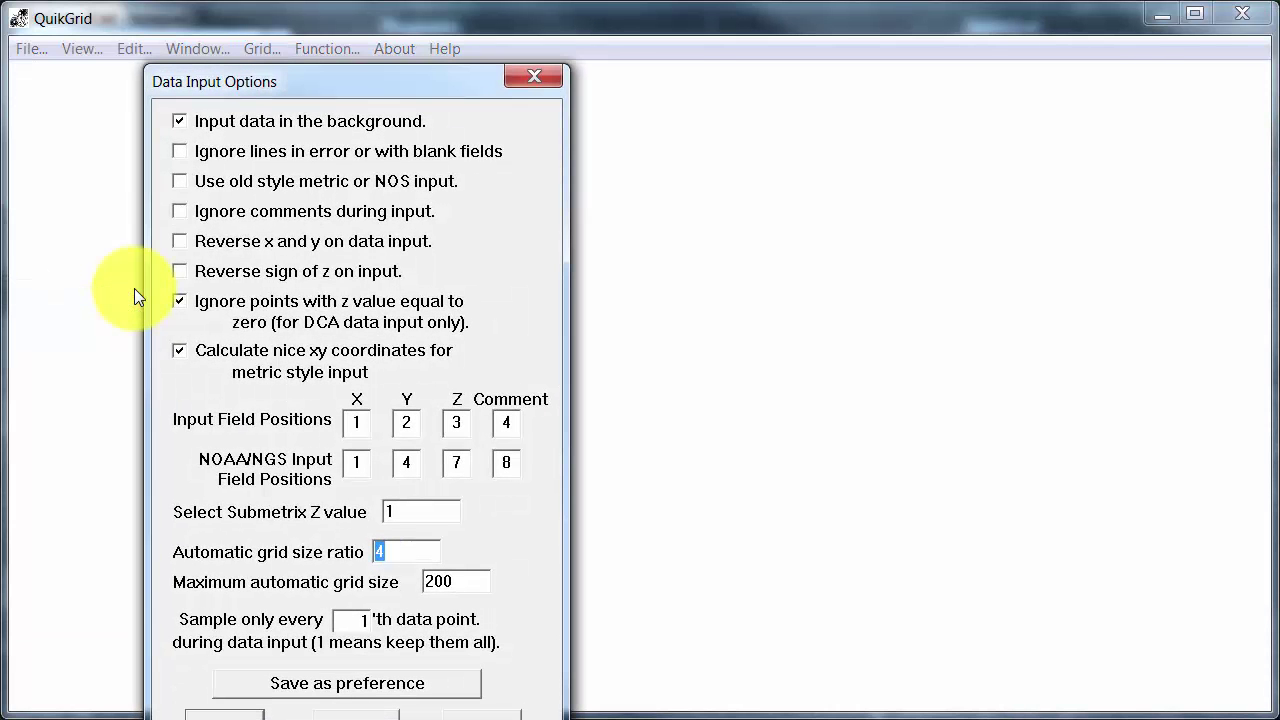
drag(362, 83, 396, 30)
click(265, 188)
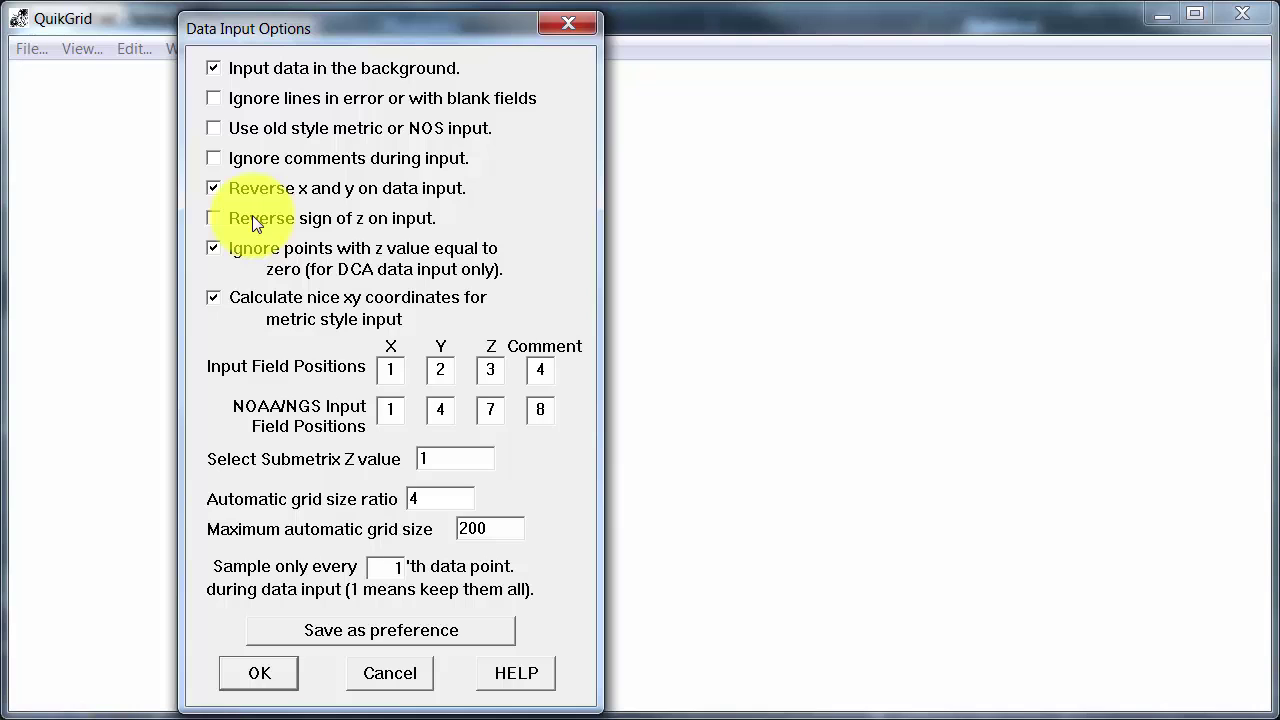
click(254, 678)
Load GO_for_R.txt as metric XYZ data points to produce the contoured grid.
click(20, 52)
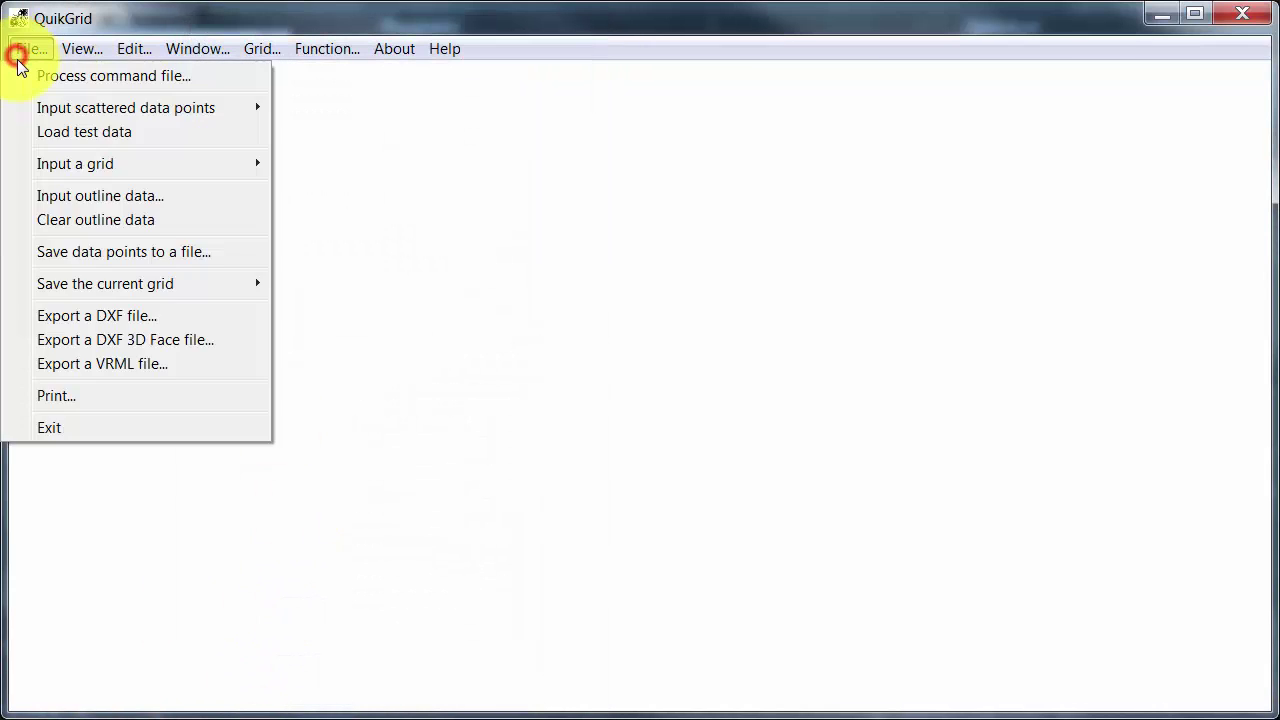
mouse_move(38, 115)
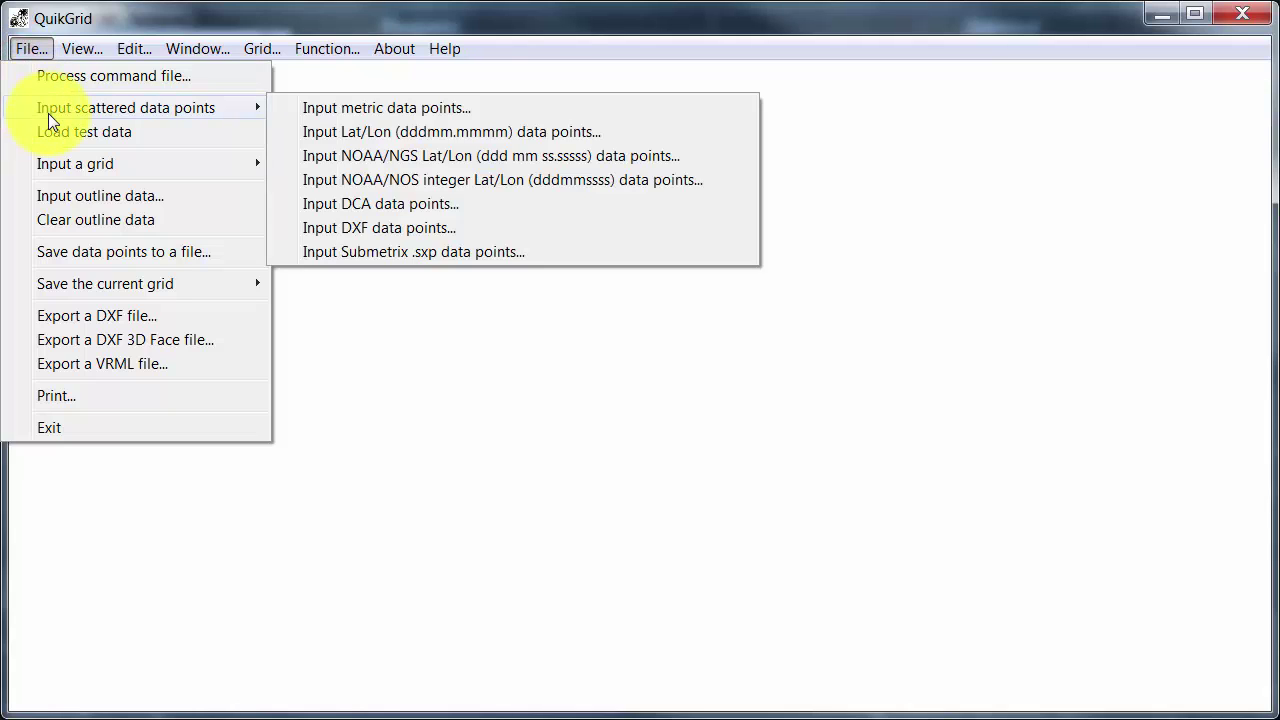
click(312, 107)
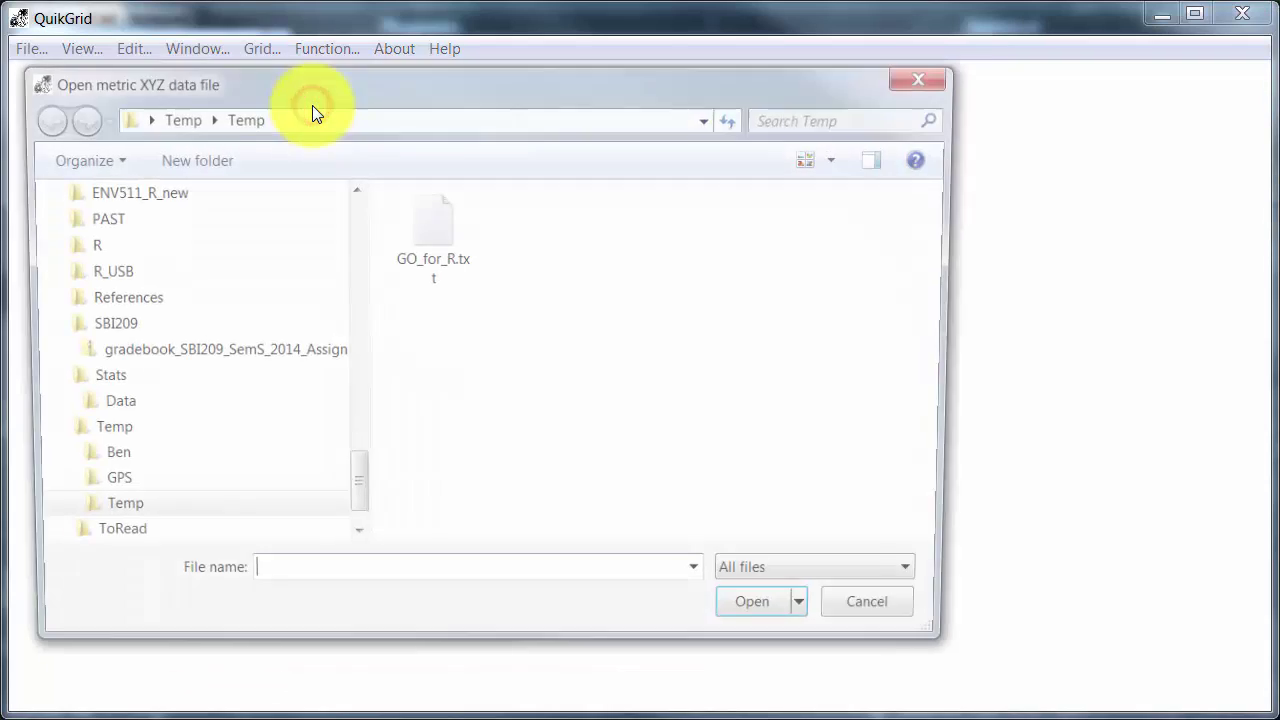
click(412, 221)
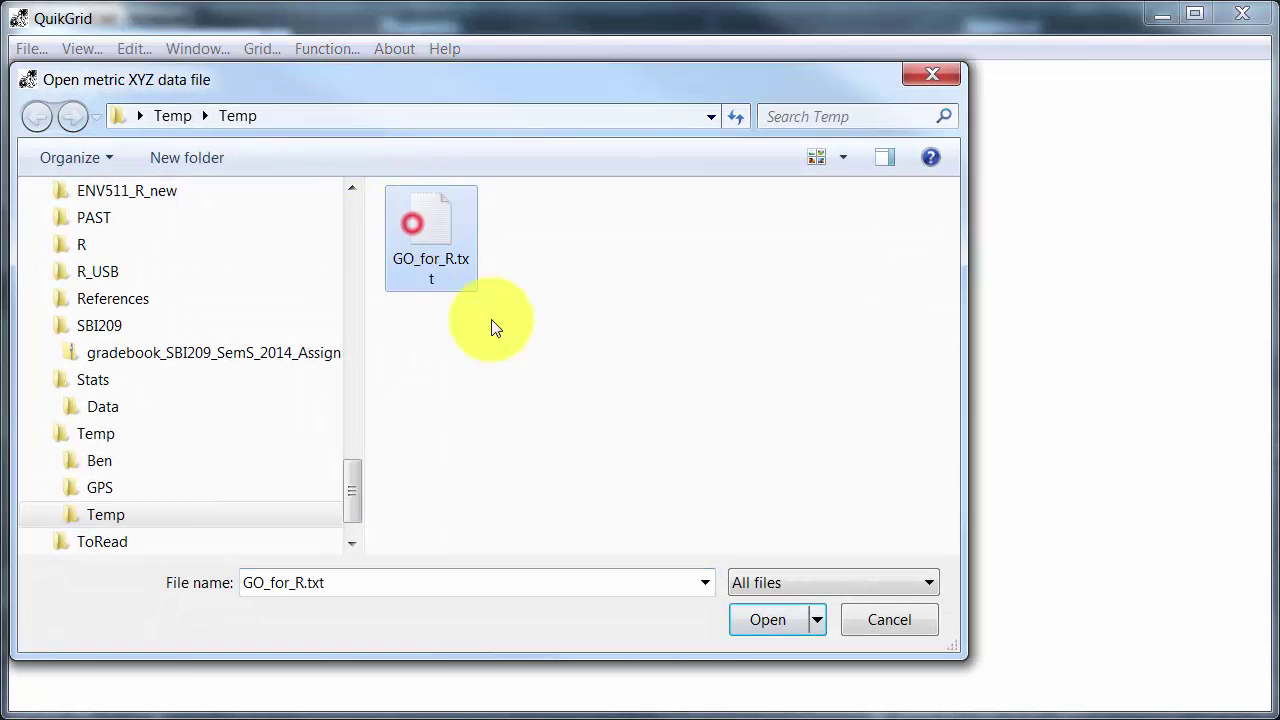
click(761, 619)
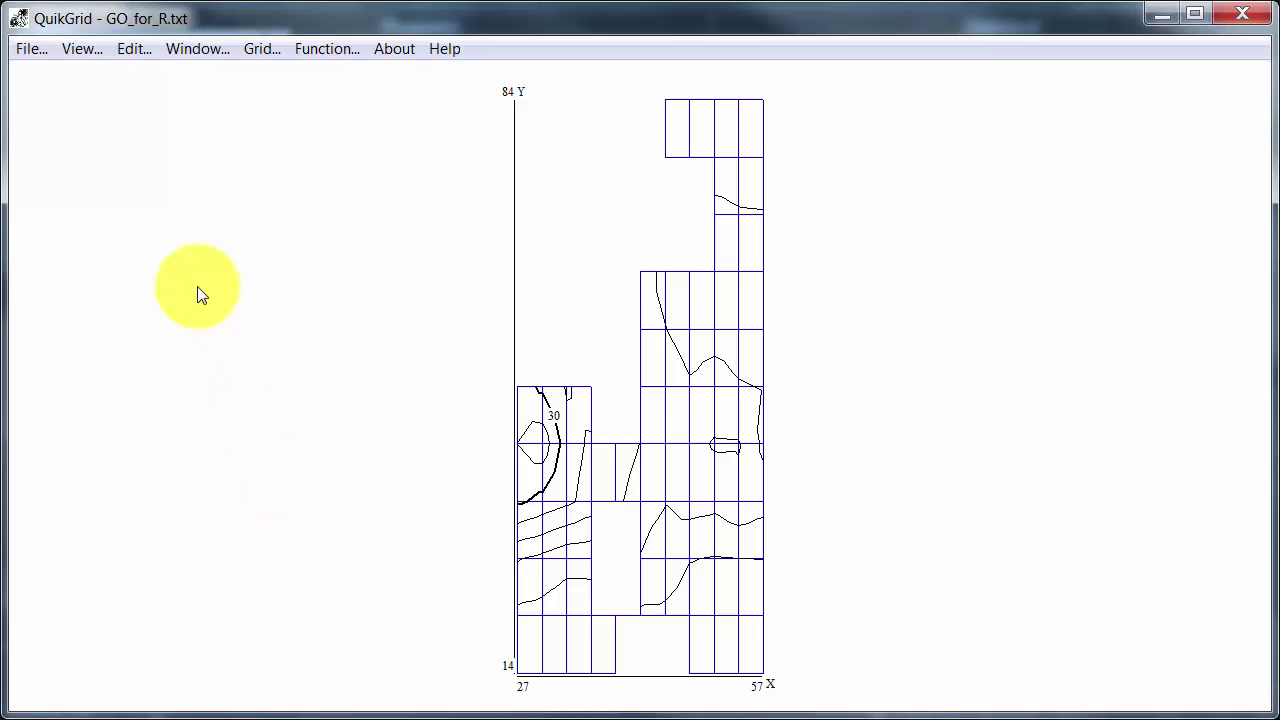
Switch to the 3D surface view with data points and a hidden coloured grid with value legend.
click(82, 57)
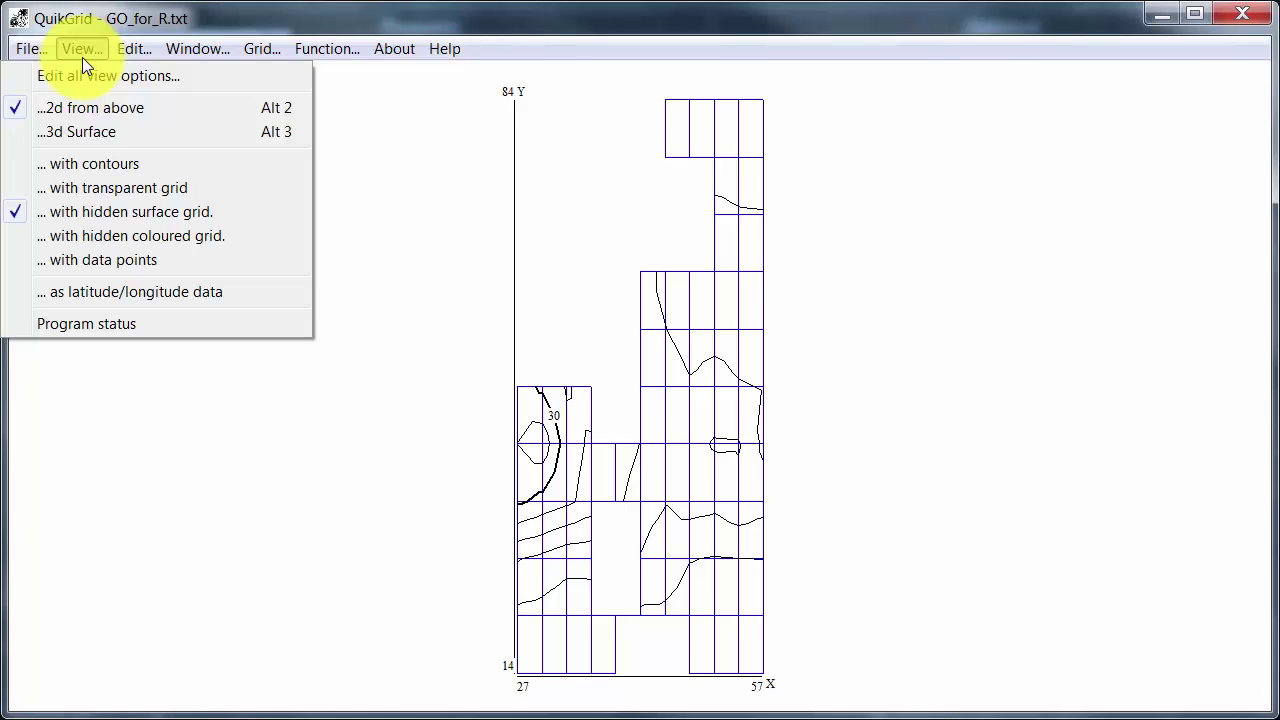
click(80, 134)
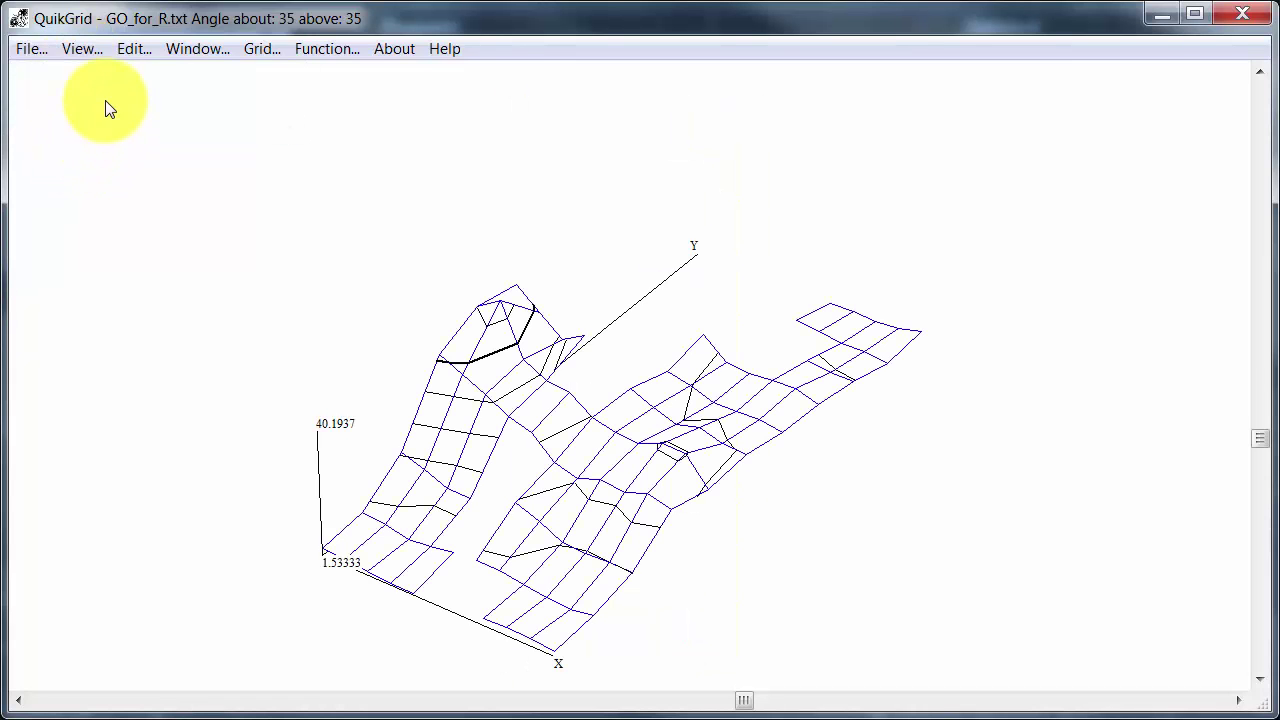
click(79, 47)
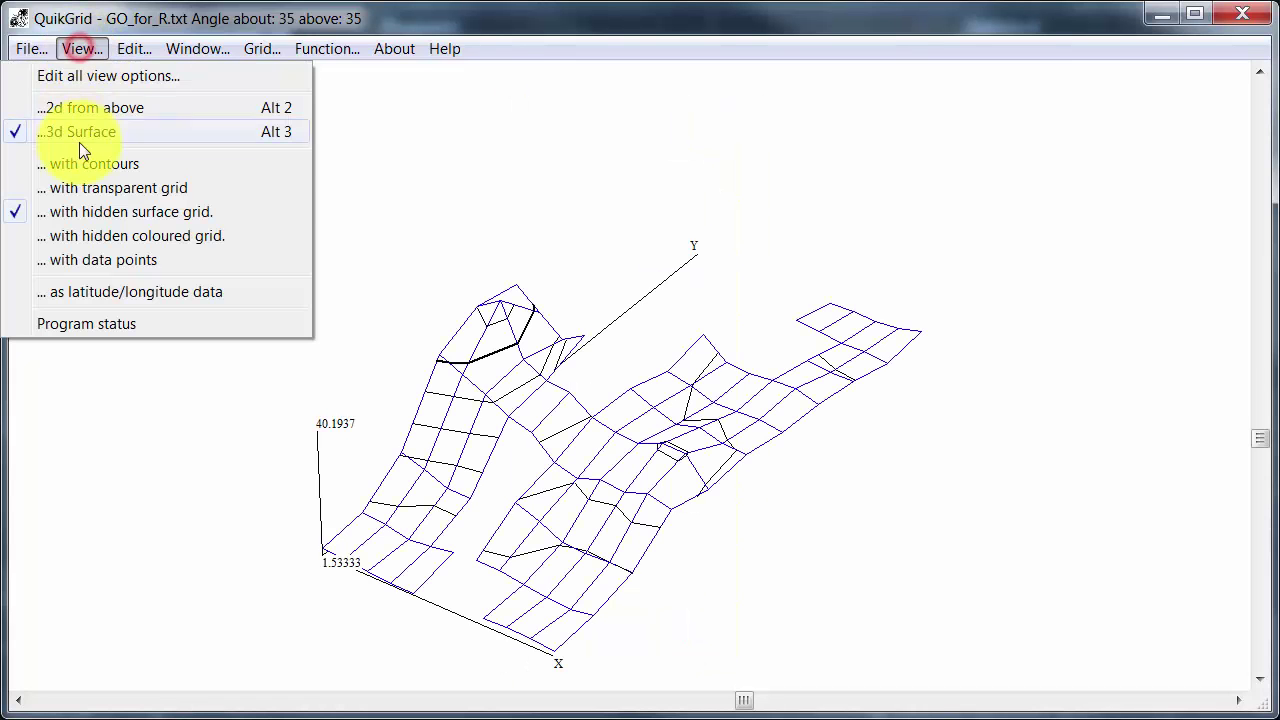
click(81, 256)
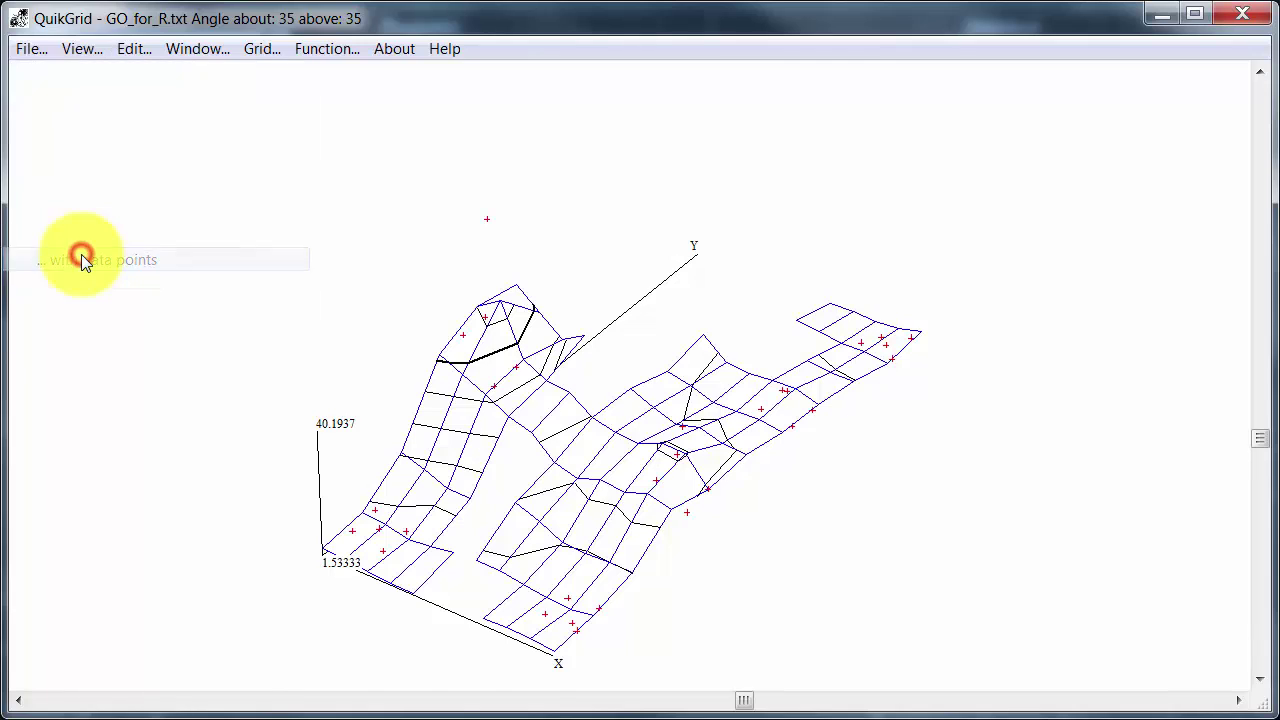
click(84, 50)
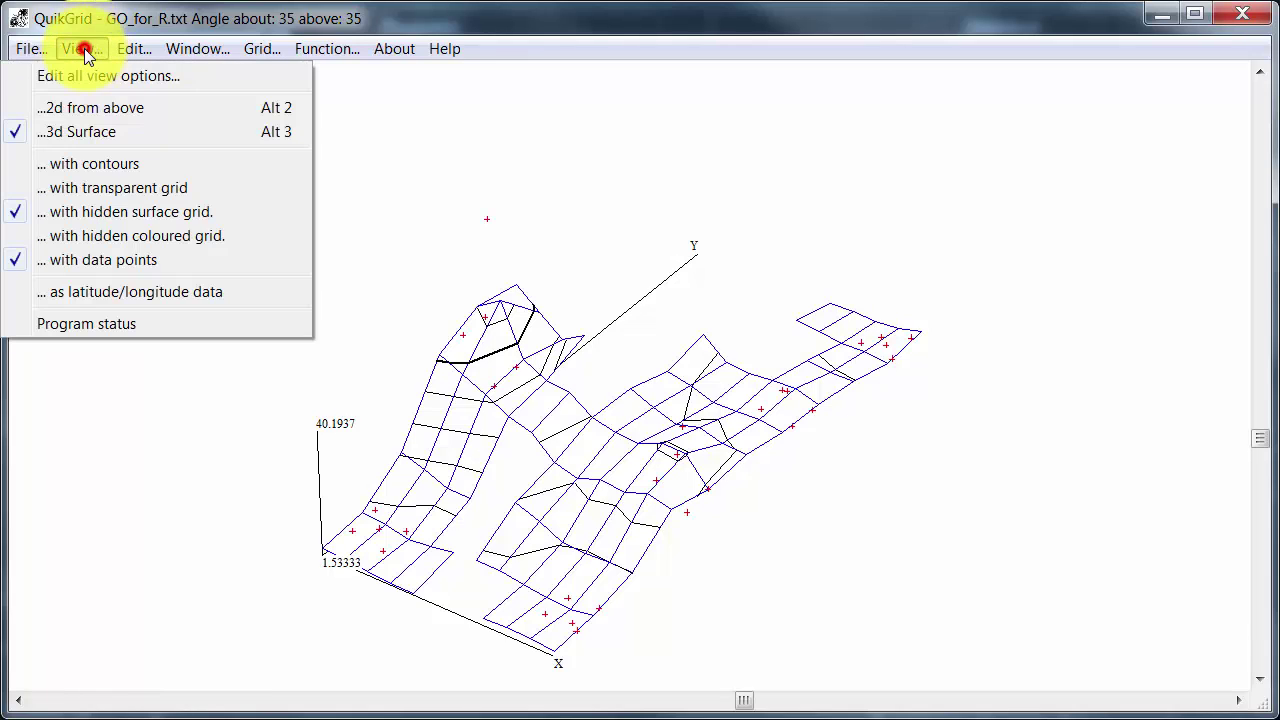
click(98, 231)
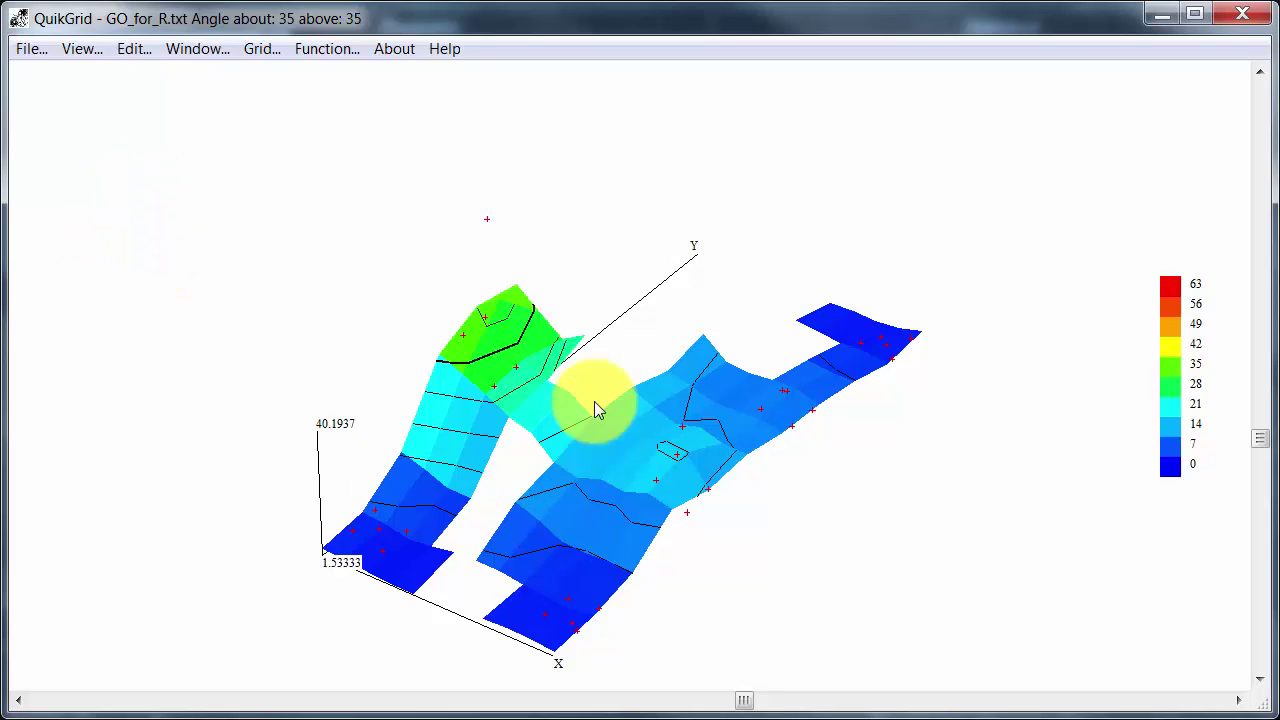
click(93, 52)
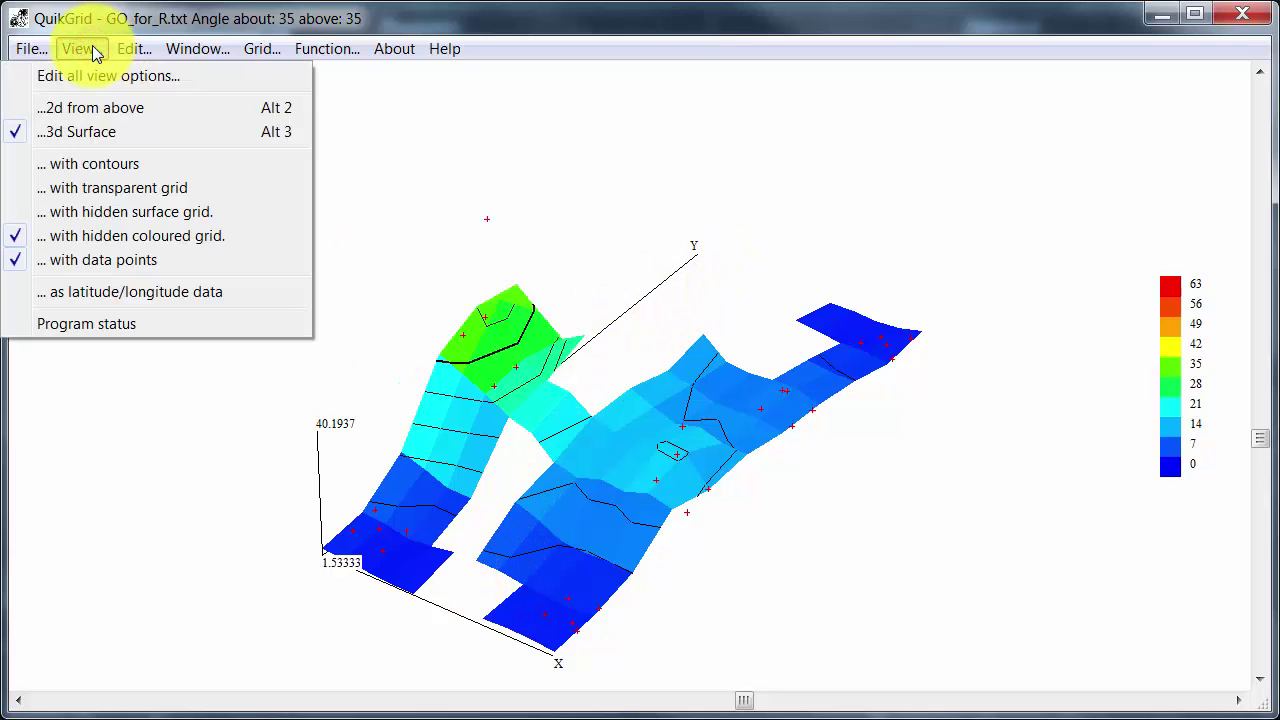
Label data points with their Z coordinates and include gridlines on the coloured grid.
click(100, 76)
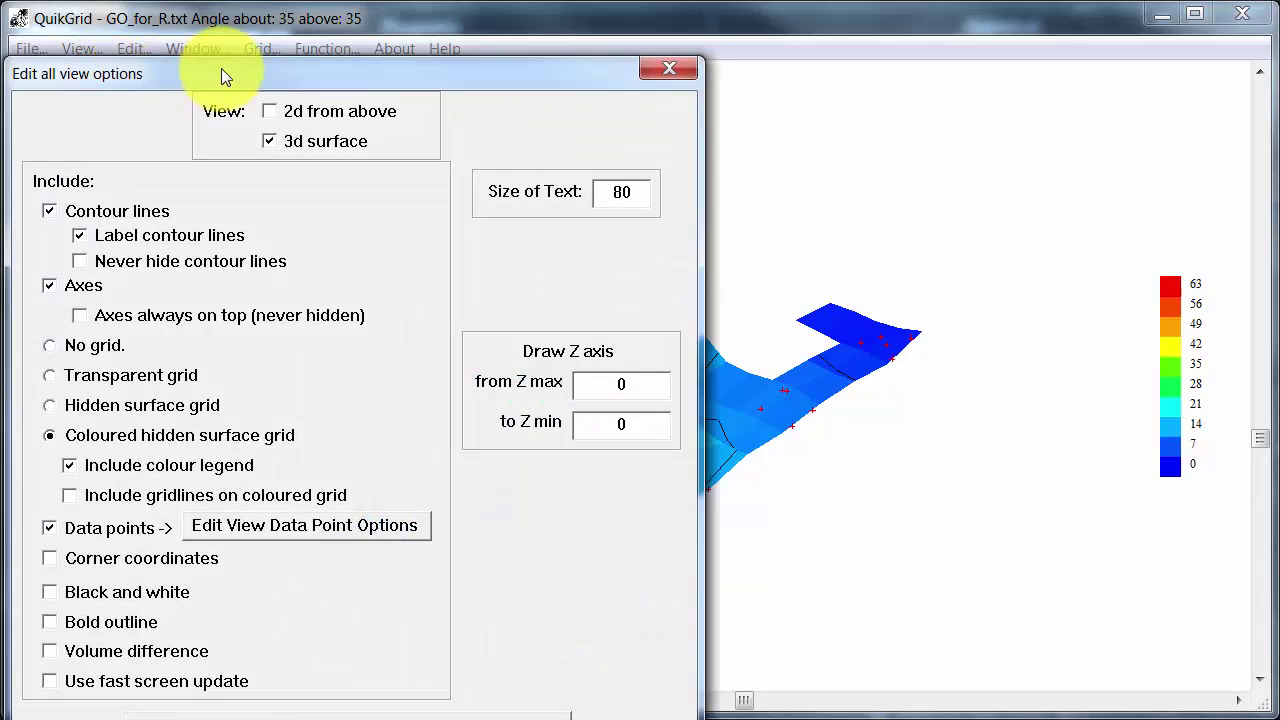
drag(224, 70, 276, 12)
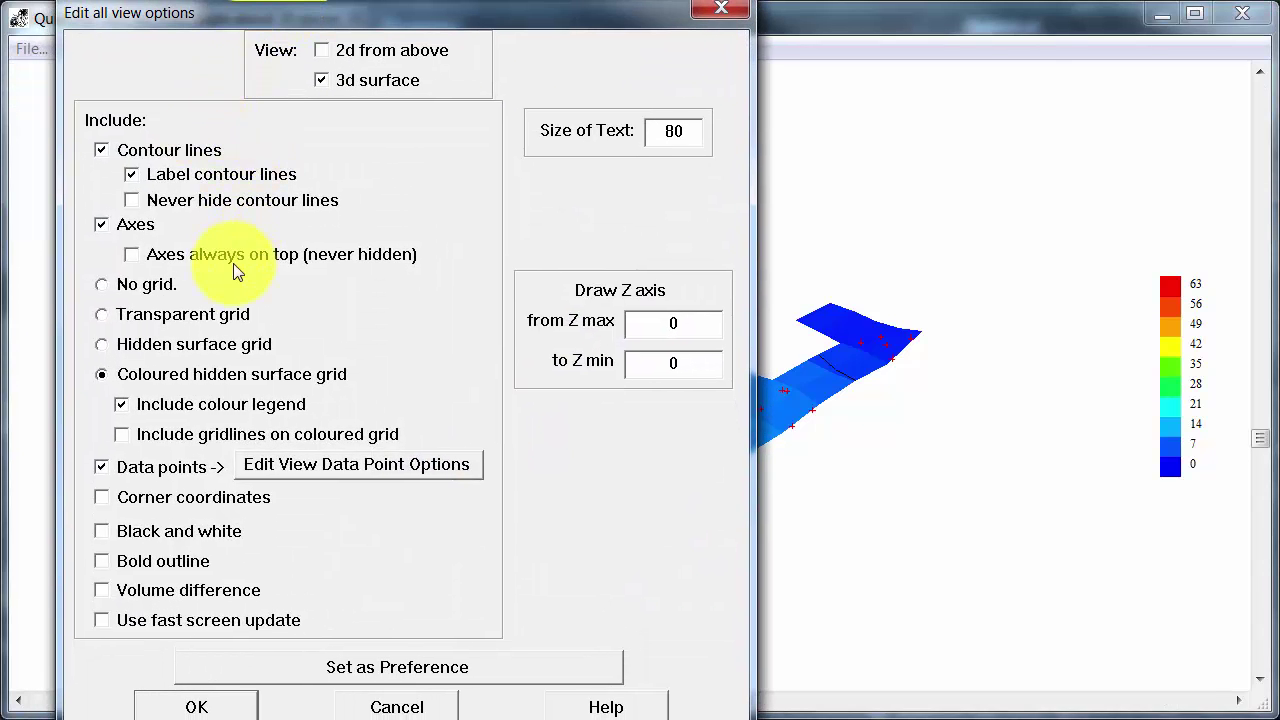
click(287, 468)
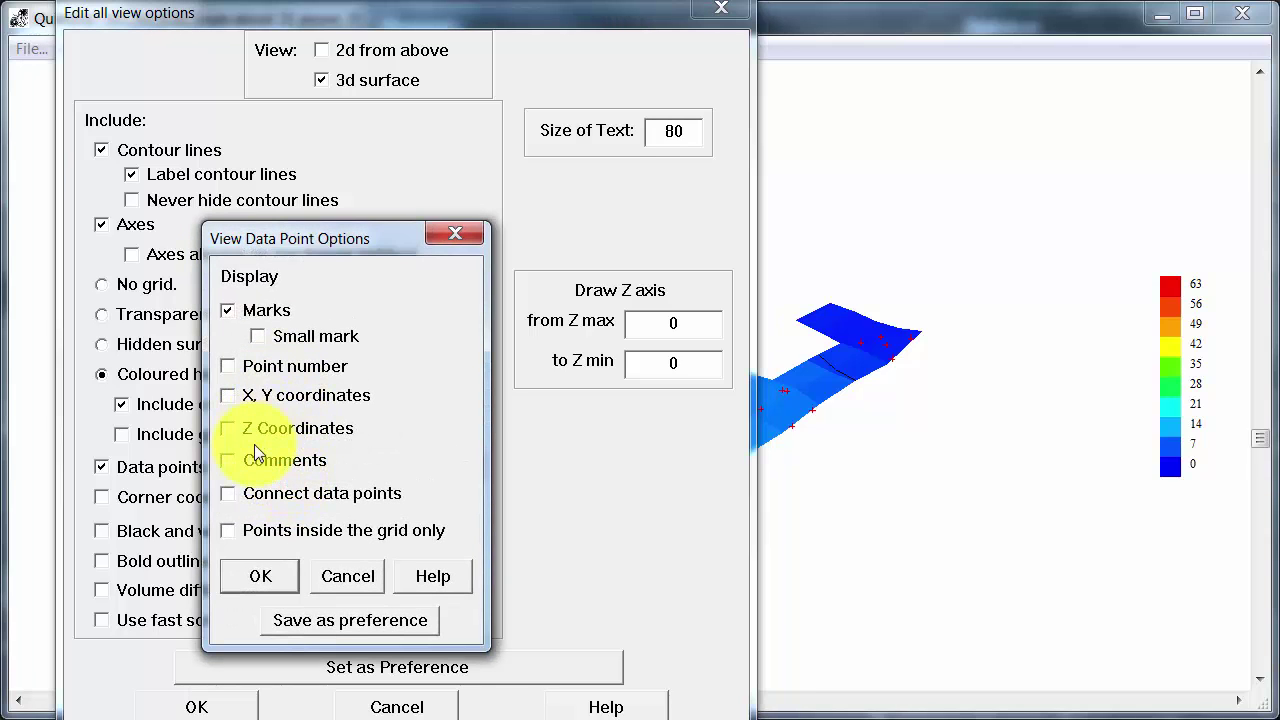
click(252, 428)
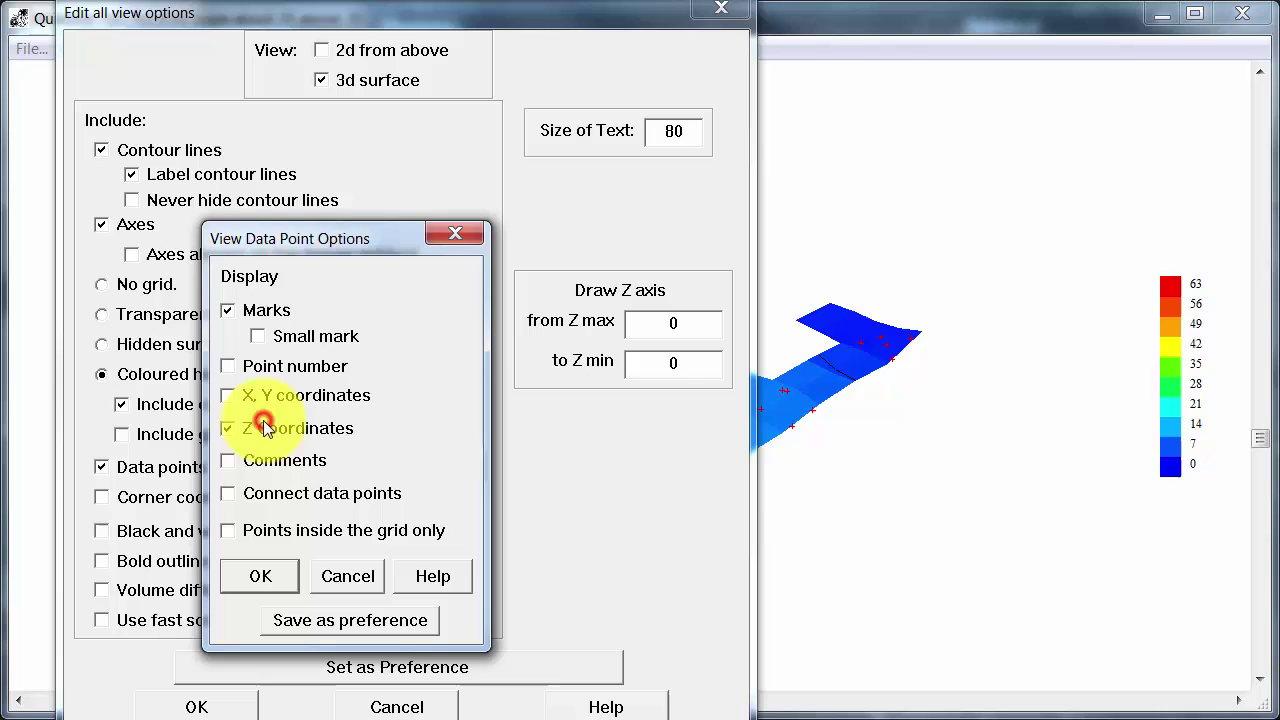
click(269, 577)
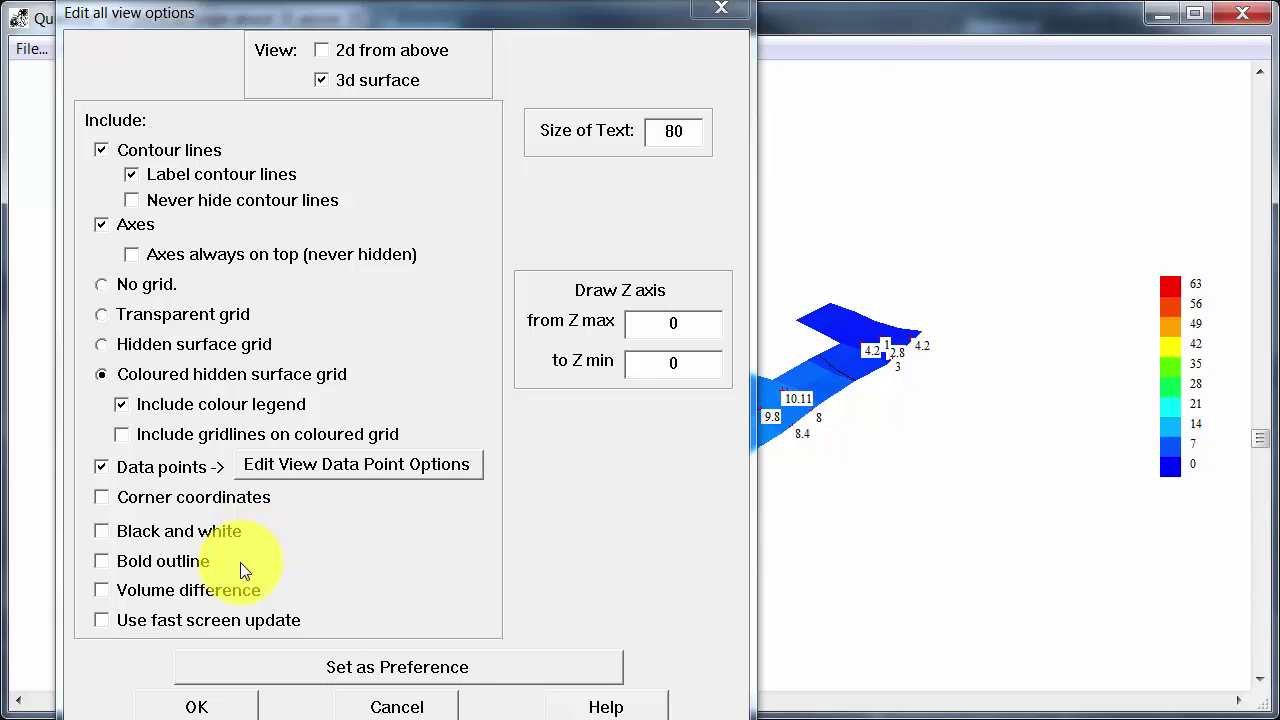
click(205, 439)
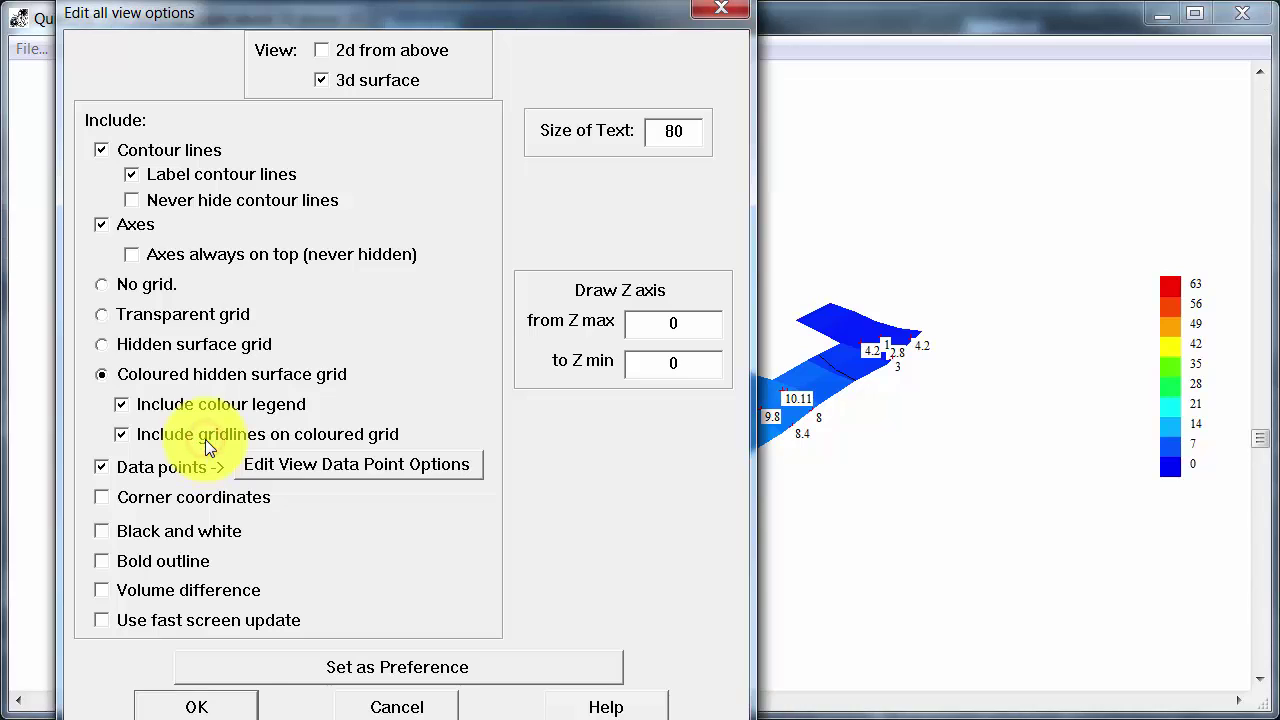
click(225, 707)
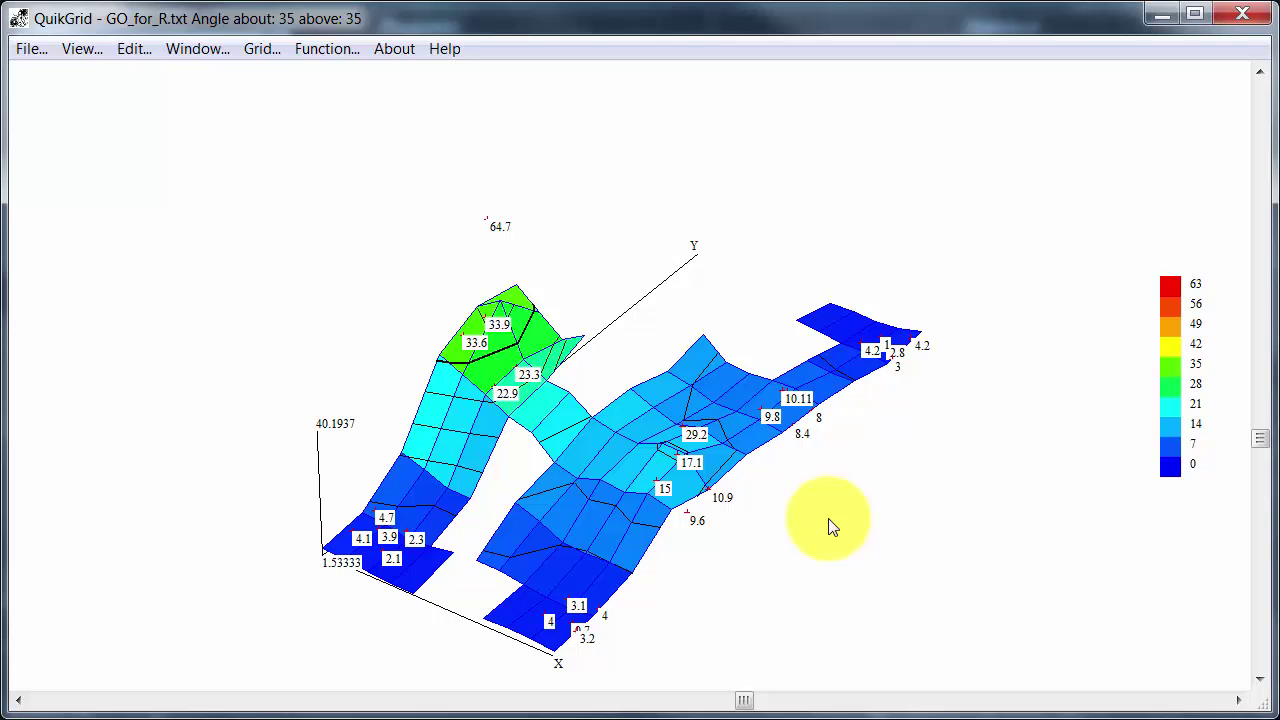
Rotate the 3D surface with the arrow keys until the angle reads about 89 degrees.
key(Left)
key(Left)
key(Right)
key(Right)
key(Right)
key(Right)
key(Right)
key(Right)
key(Right)
key(Right)
key(Right)
key(Right)
key(Right)
key(Right)
key(Right)
key(Right)
key(Right)
key(Right)
key(Right)
key(Right)
key(Right)
key(Right)
key(Right)
key(Right)
key(Right)
key(Right)
key(Right)
key(Right)
key(Right)
key(Right)
key(Right)
key(Right)
key(Right)
key(Right)
key(Right)
key(Right)
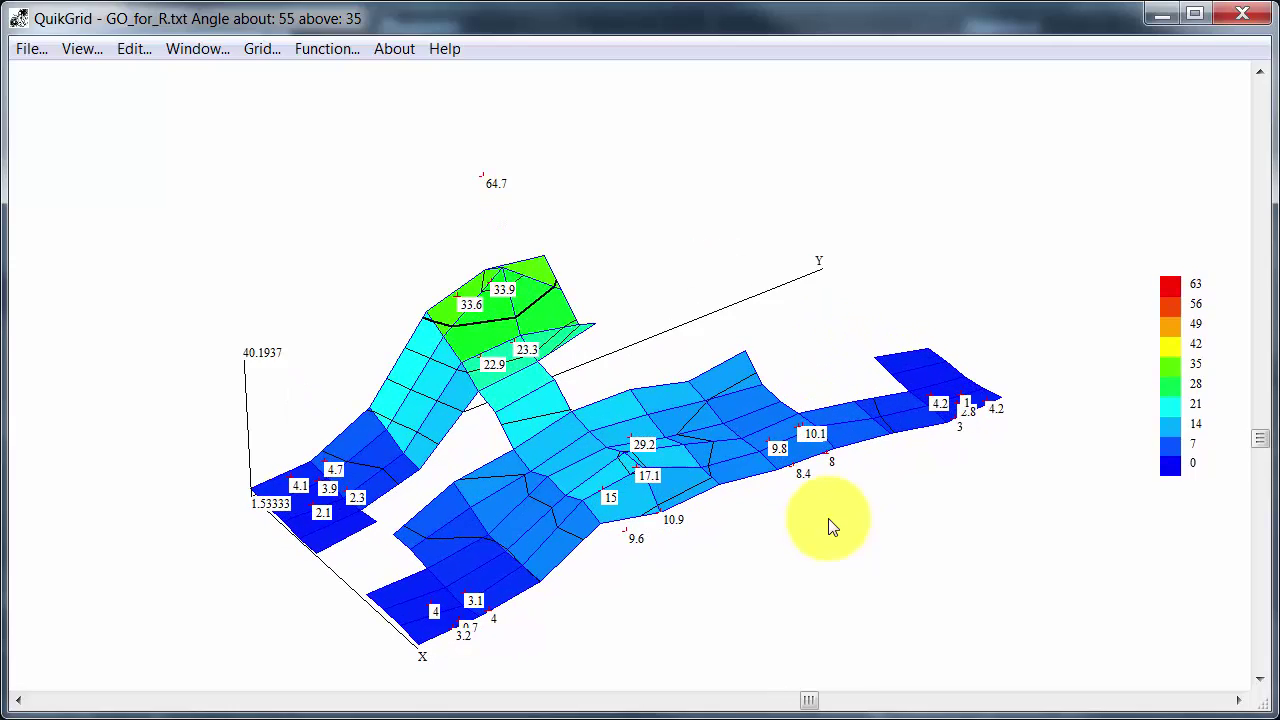
key(Right)
key(Right)
key(Right)
key(Right)
key(Right)
key(Right)
key(Right)
key(Right)
key(Right)
key(Right)
key(Right)
key(Right)
key(Right)
key(Right)
key(Right)
key(Right)
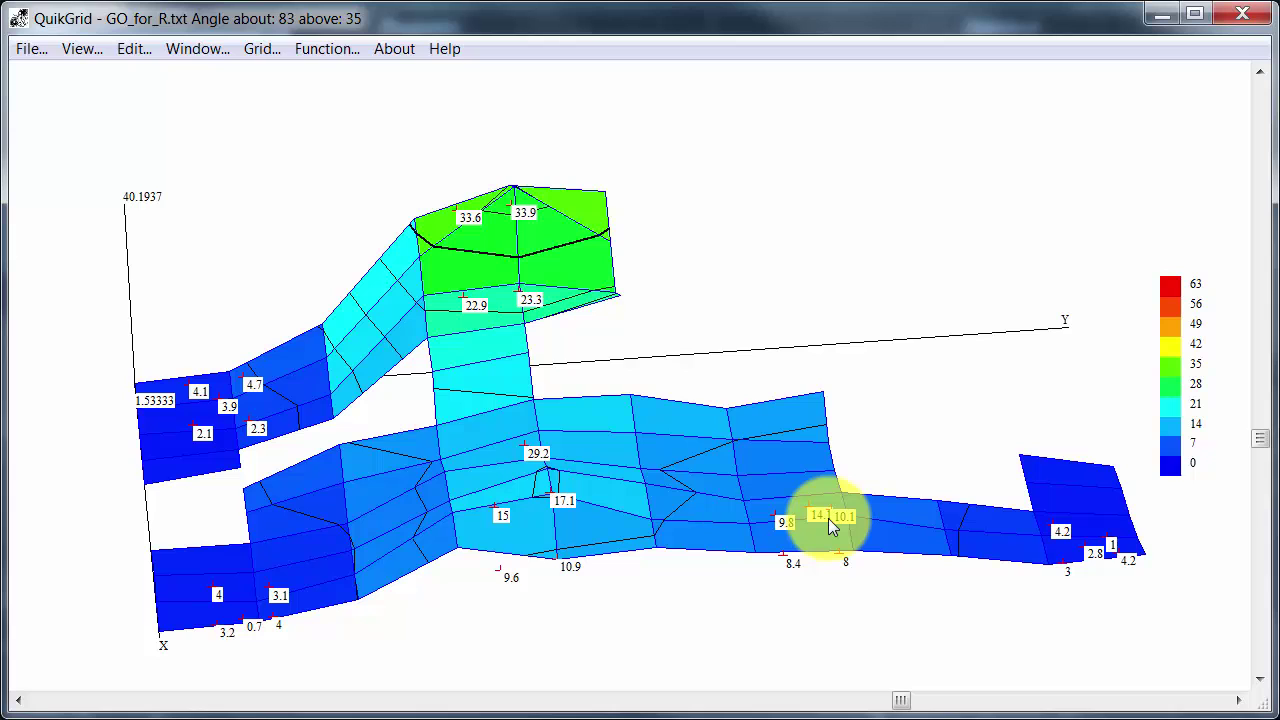
key(Right)
key(Right)
key(Right)
key(Right)
key(Right)
key(Right)
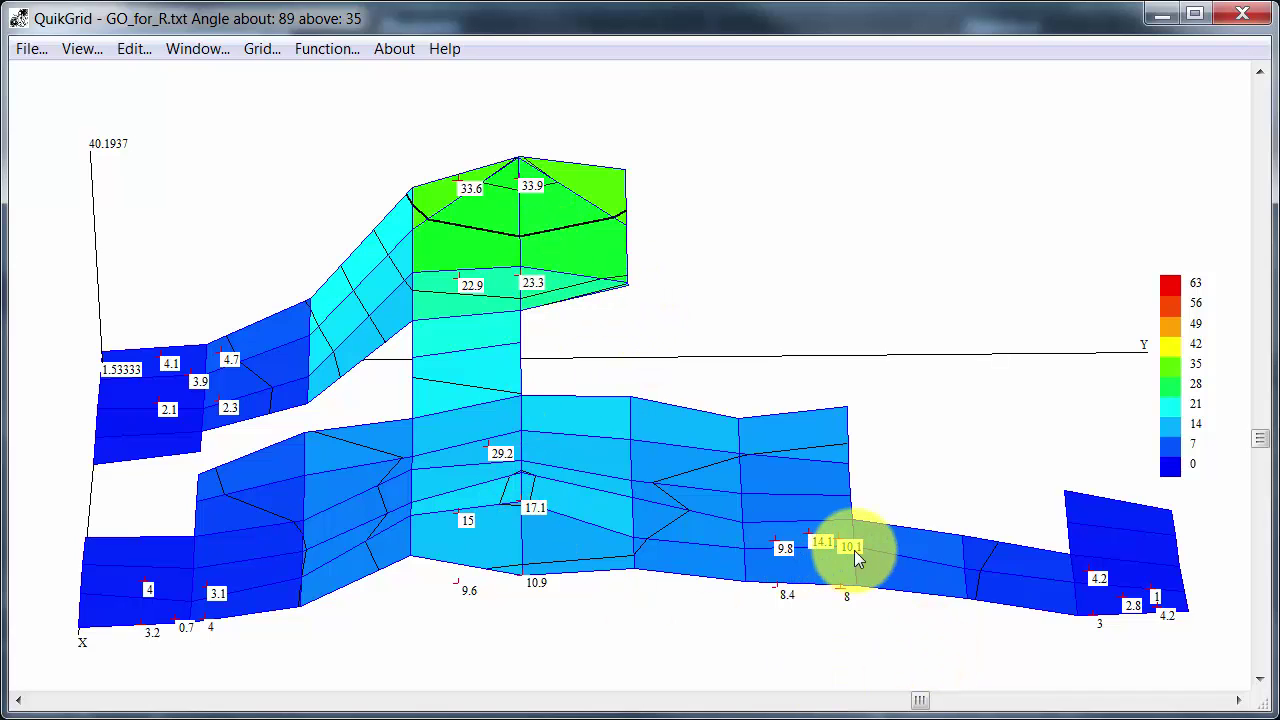
Regrid with Distance cutoff 50, Edge Sensitivity 50, and undefined grid locations set to 2.
click(129, 48)
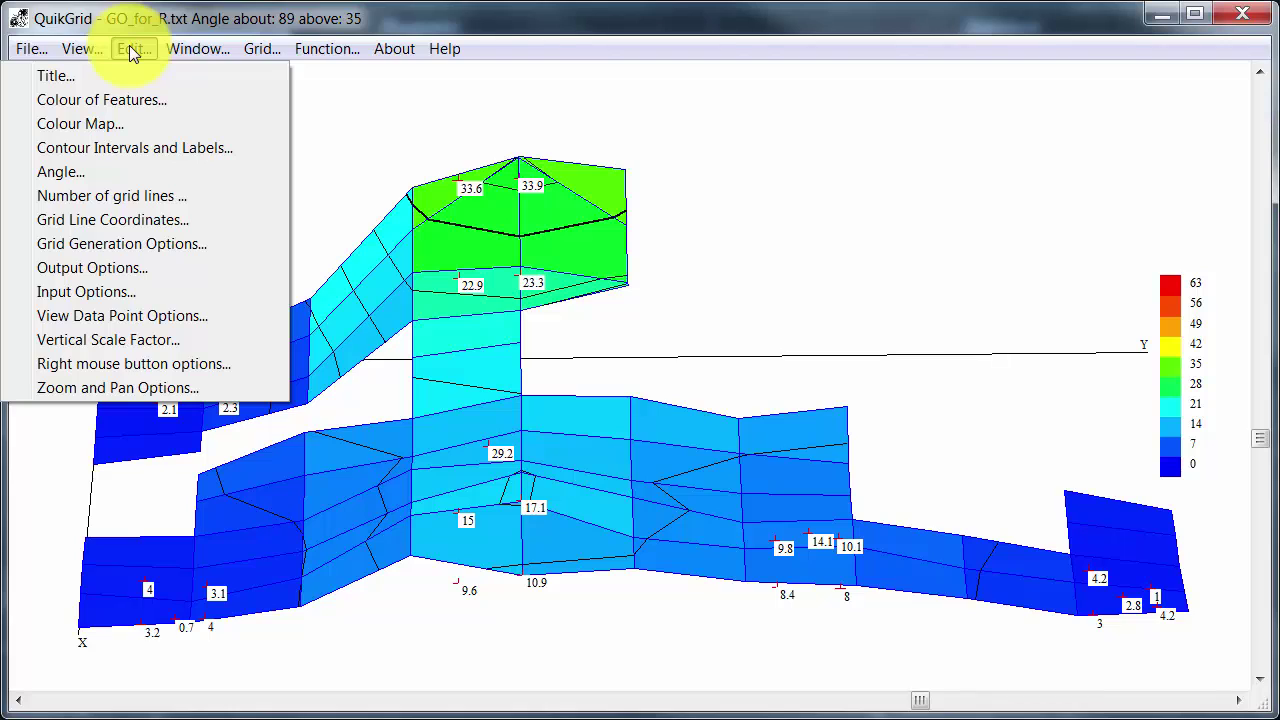
click(84, 241)
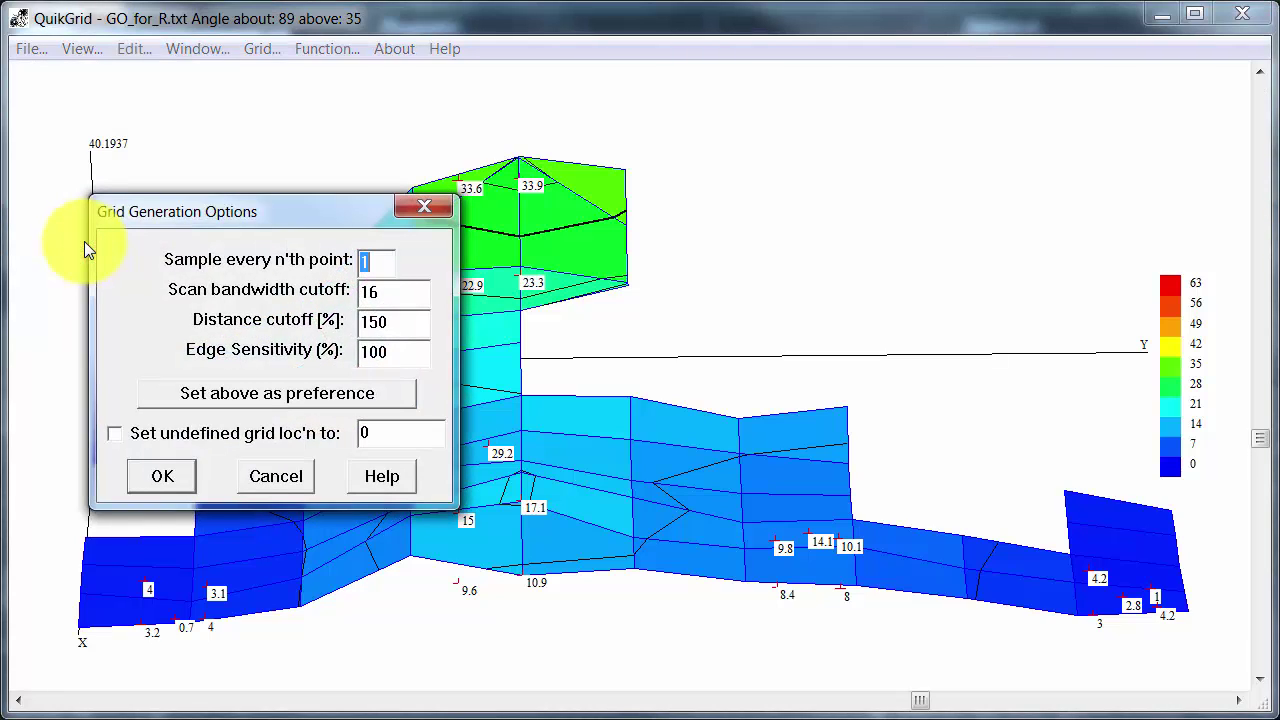
double_click(378, 321)
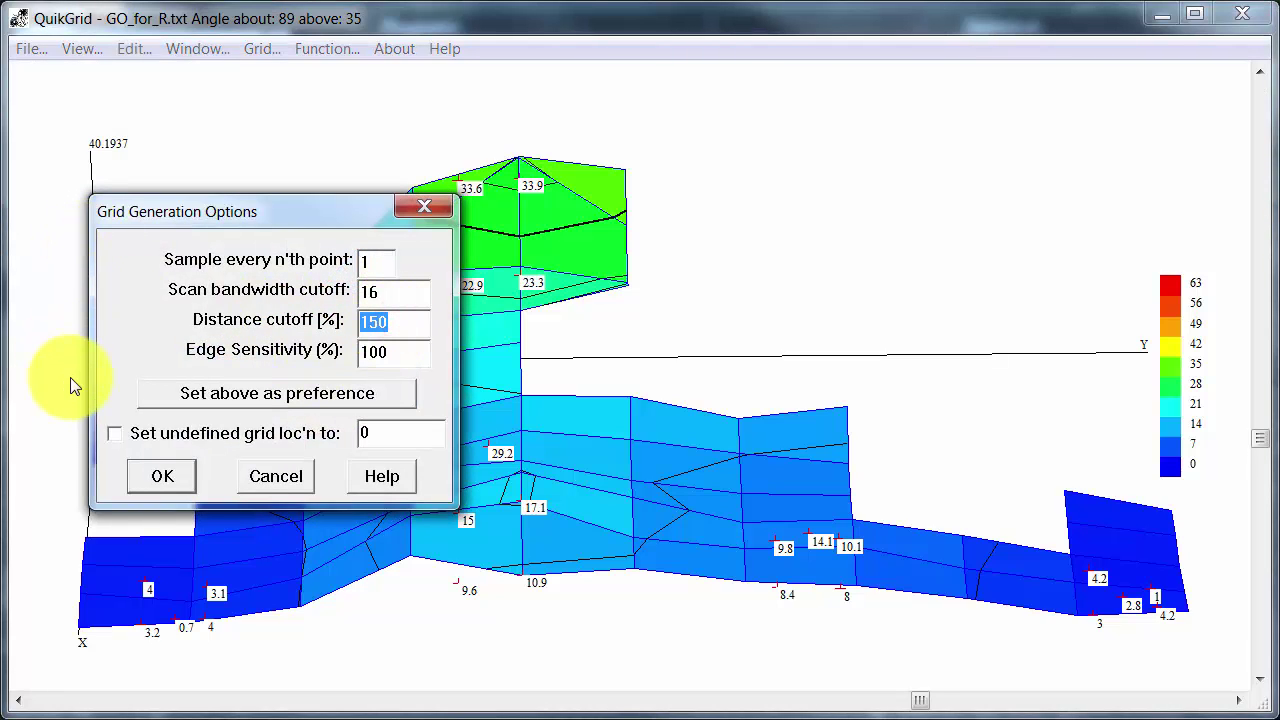
text(50)
key(Tab)
text(50)
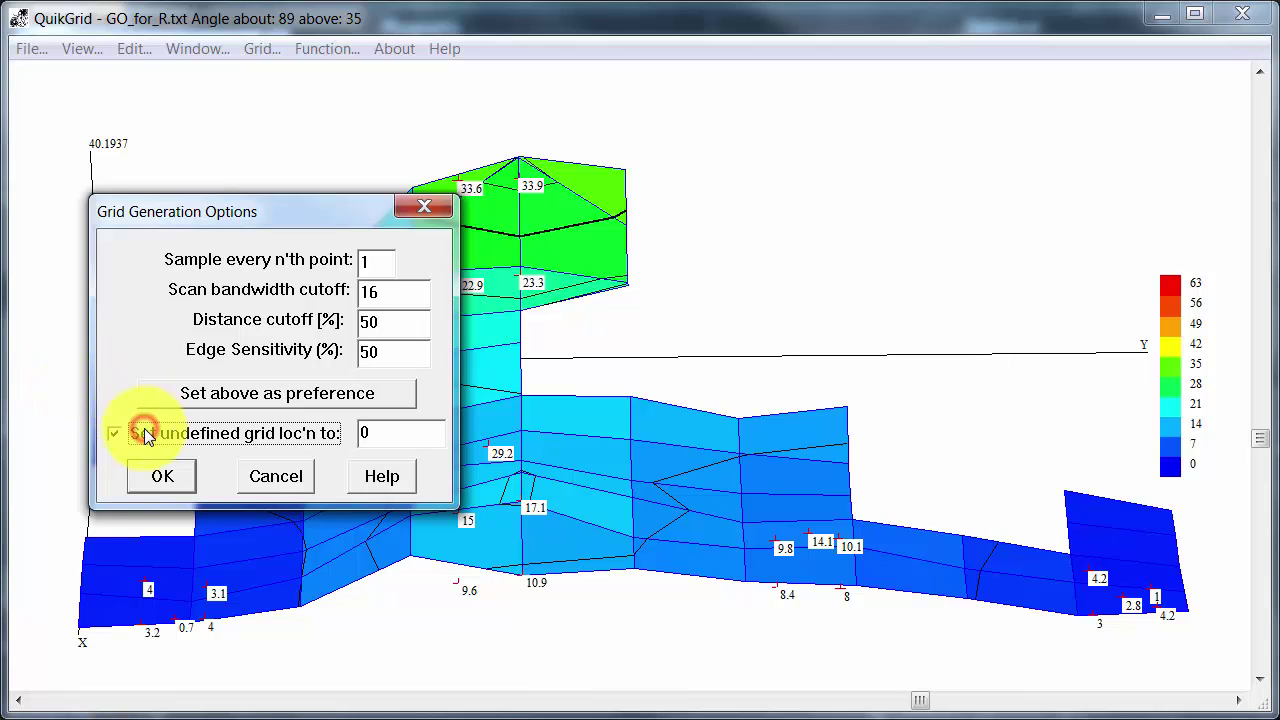
click(144, 430)
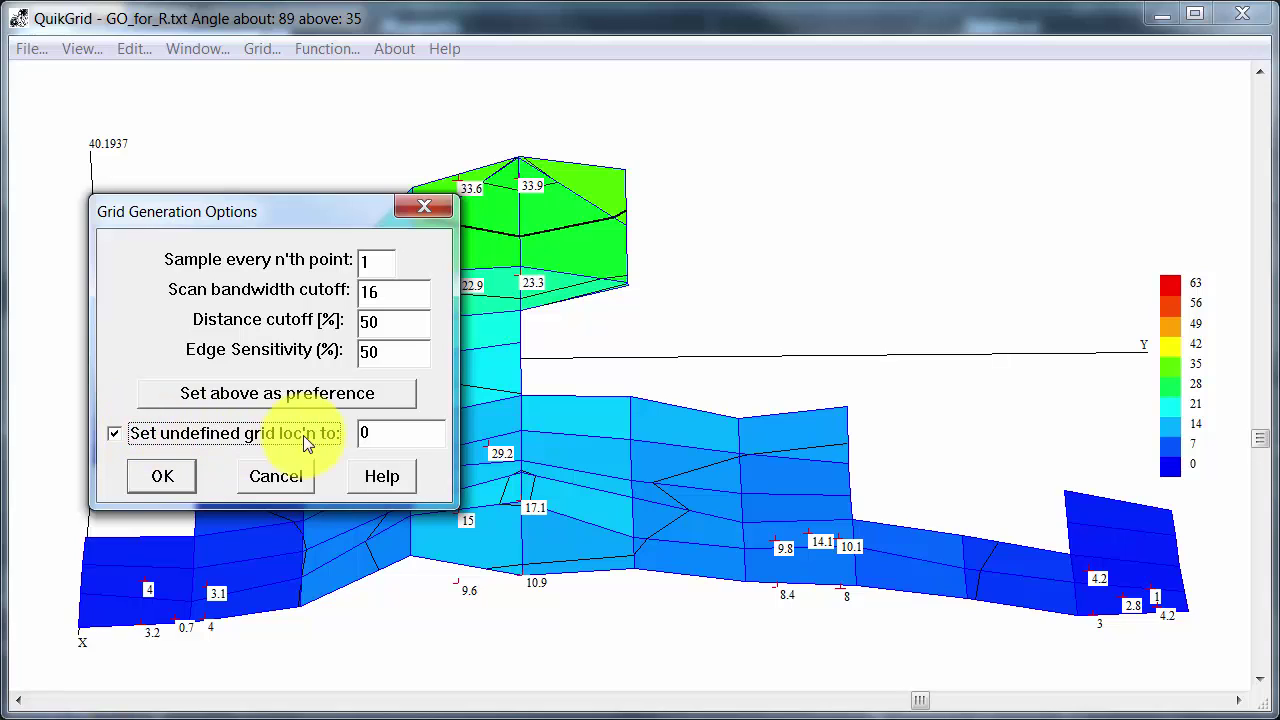
double_click(392, 432)
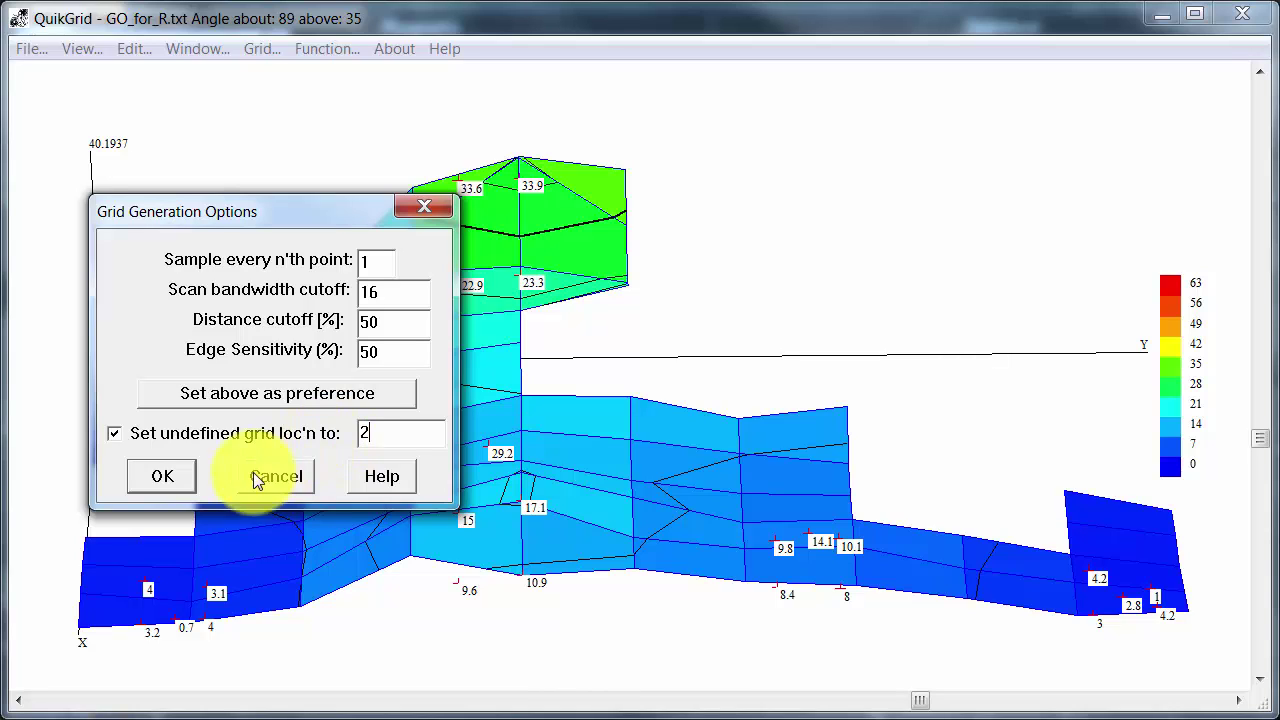
click(160, 478)
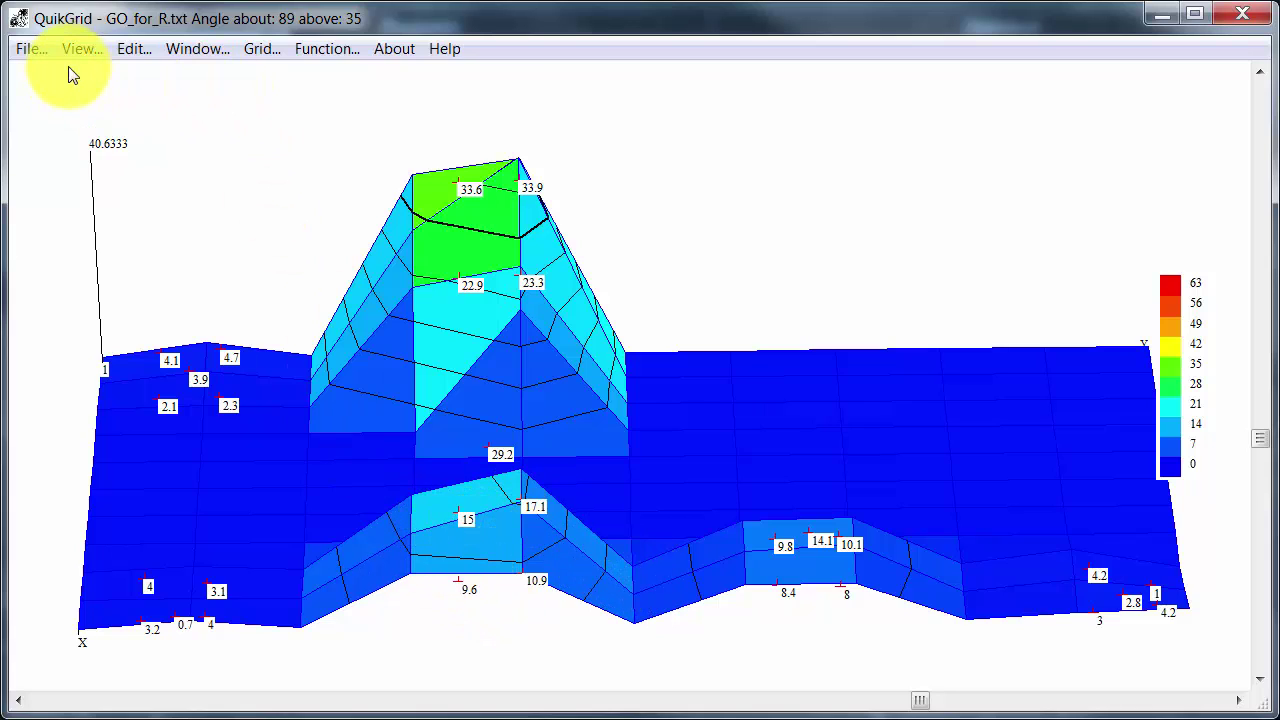
Set the X grid lines to start at 0, increment by 5 and end at 100.
click(127, 52)
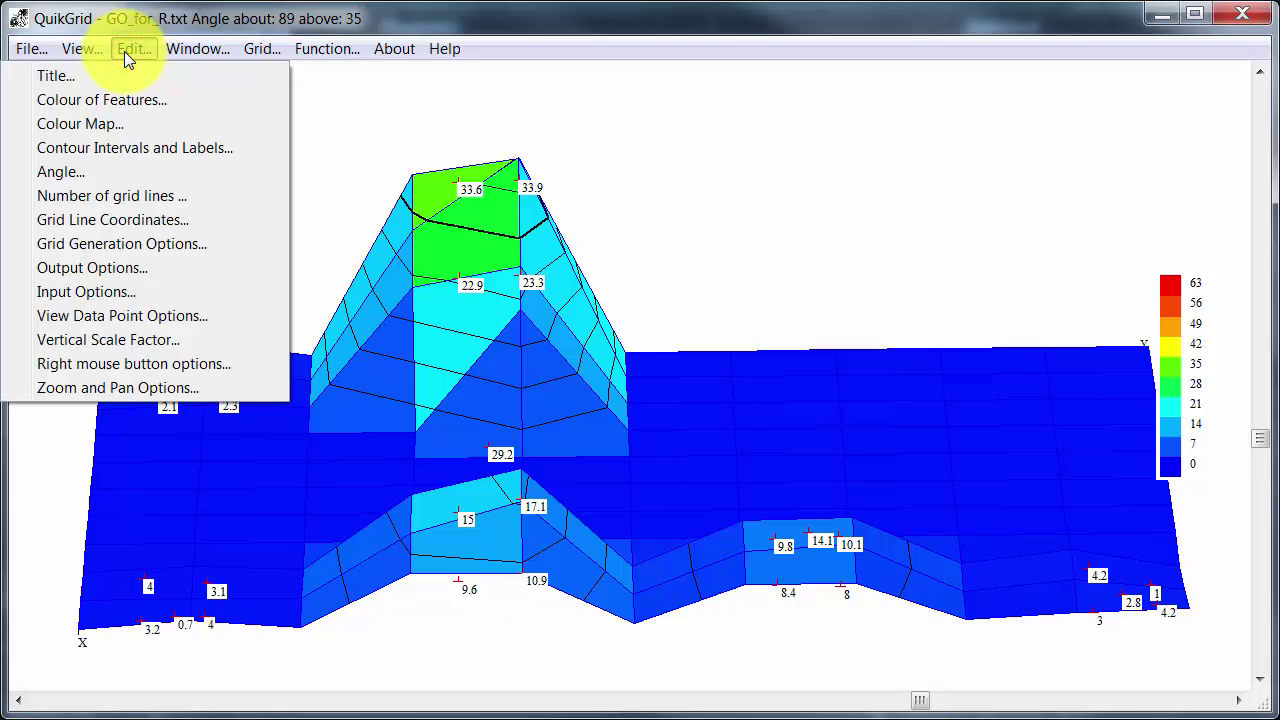
click(122, 222)
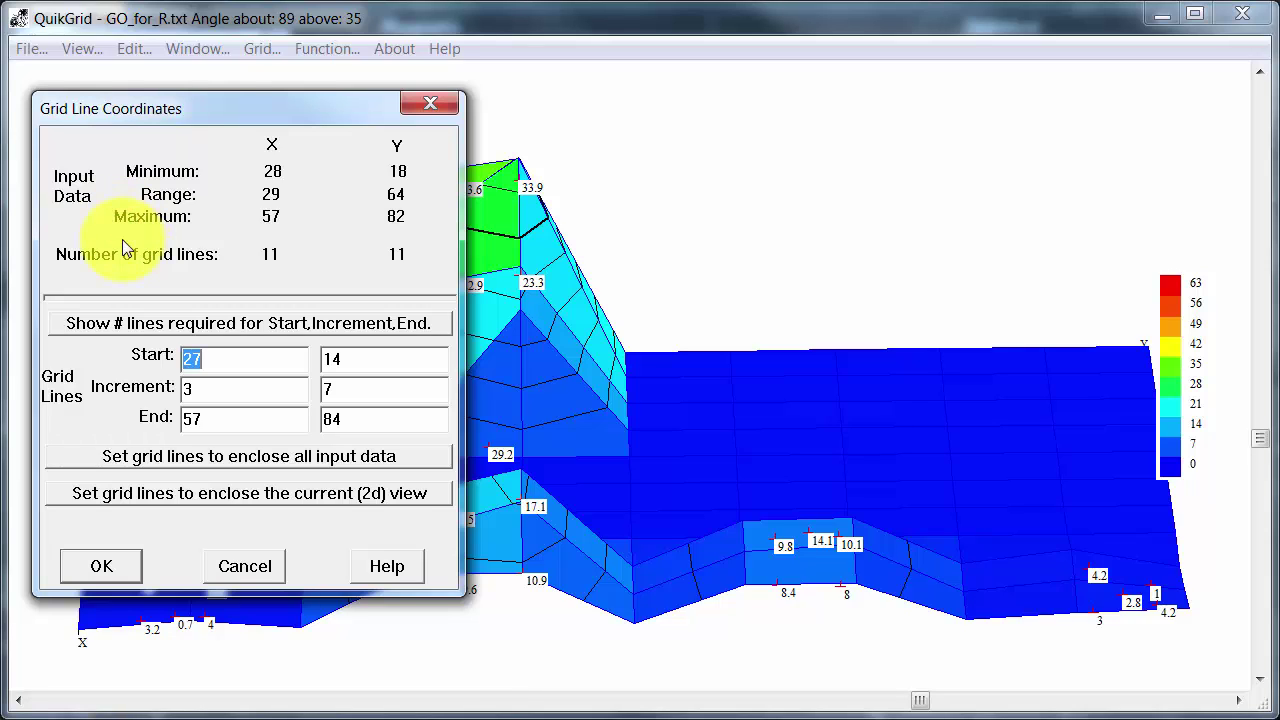
text(0)
key(Tab)
key(Tab)
key(shift+Tab)
text(5)
Set the Y grid lines to 0 start, 5 increment, 100 end and regrid.
key(Tab)
text(100)
key(Tab)
text(0)
key(Tab)
text(5)
key(Tab)
text(100)
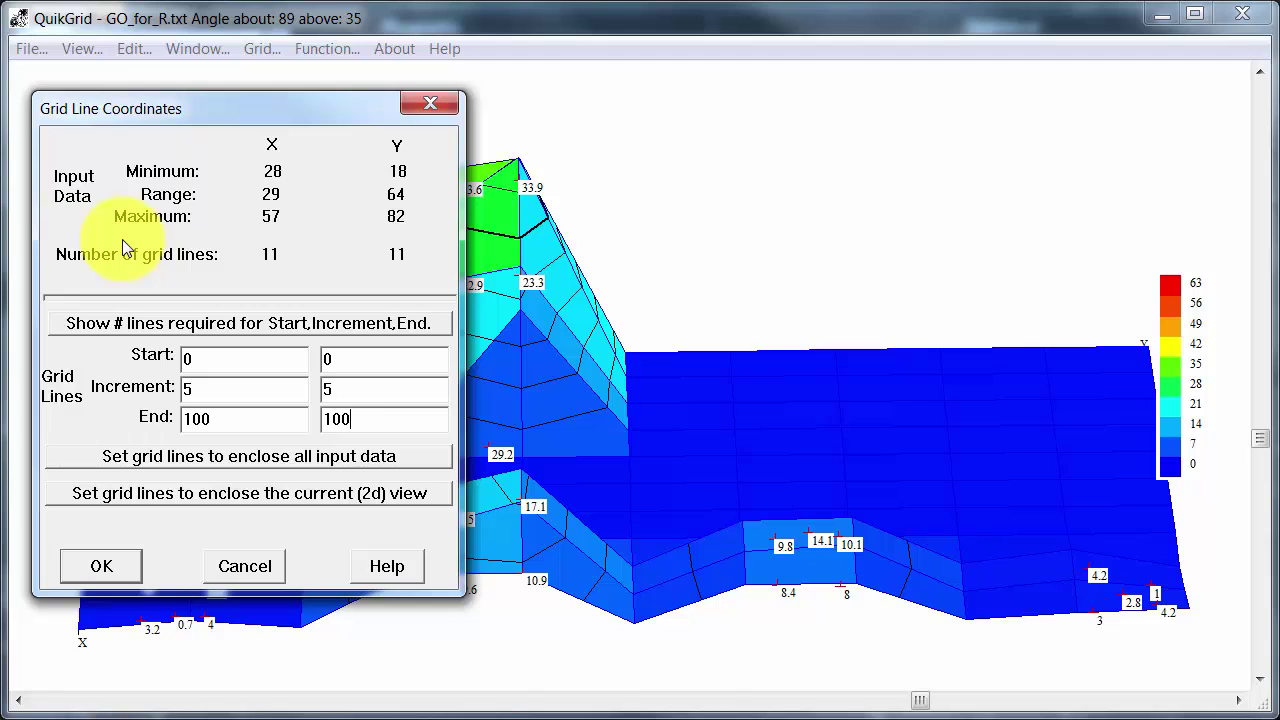
click(88, 568)
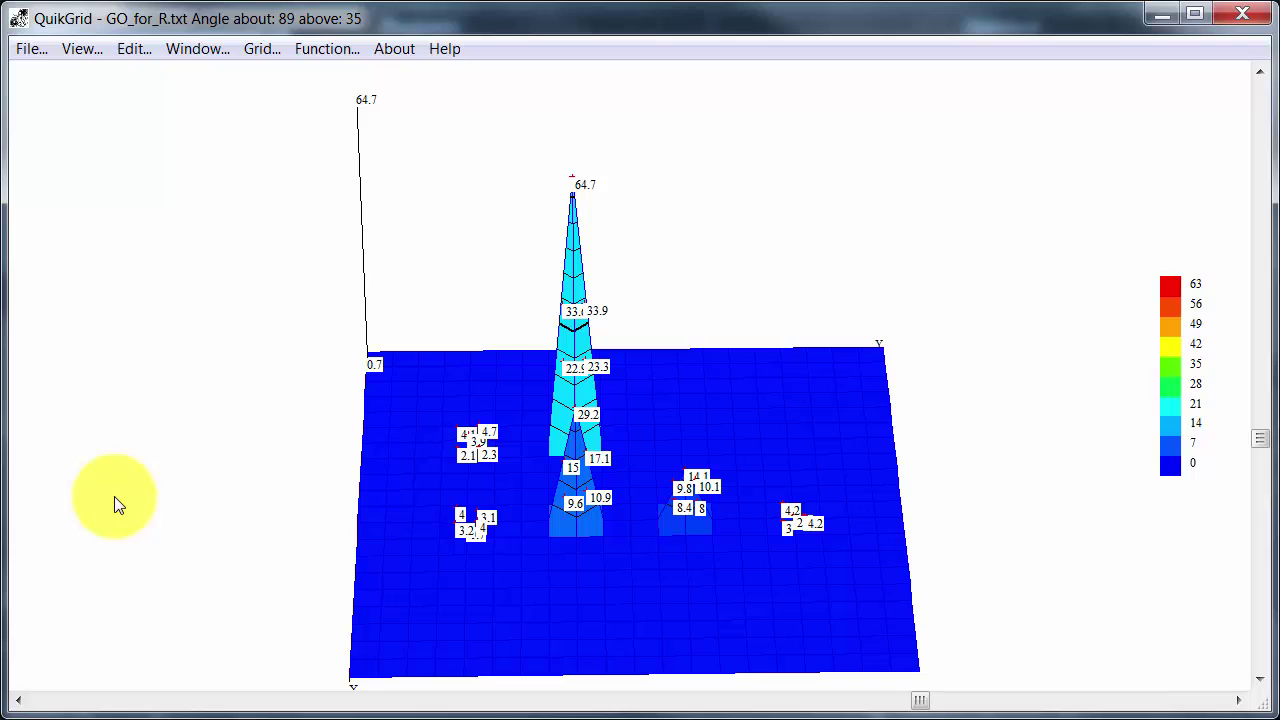
Rotate the view to about 69 degrees and lower the elevation to about 21.
key(Right)
key(Left)
key(Left)
key(Left)
key(Left)
key(Left)
key(Left)
key(Left)
key(Left)
key(Left)
key(Left)
key(Left)
key(Left)
key(Left)
key(Left)
key(Left)
key(Left)
key(Left)
key(Left)
key(Left)
key(Left)
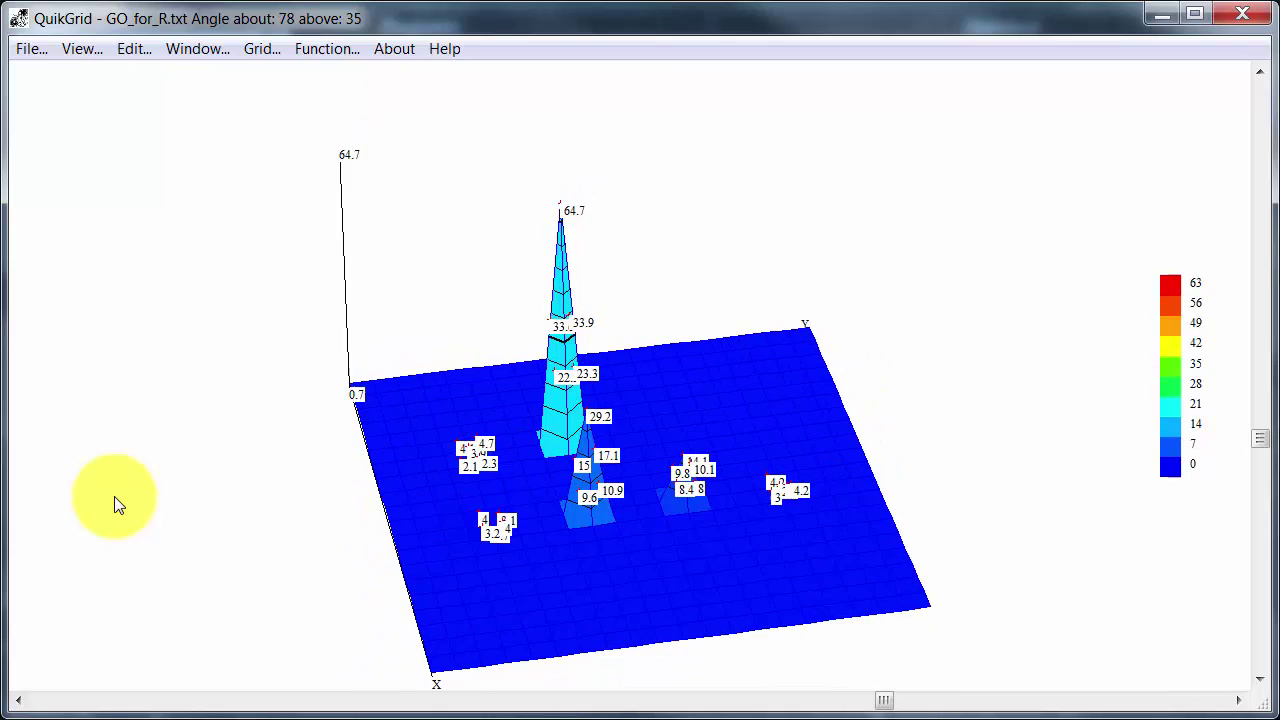
key(Down)
key(Down)
key(Down)
key(Down)
key(Down)
key(Down)
key(Down)
key(Down)
key(Down)
key(Down)
key(Down)
key(Down)
key(Down)
key(Down)
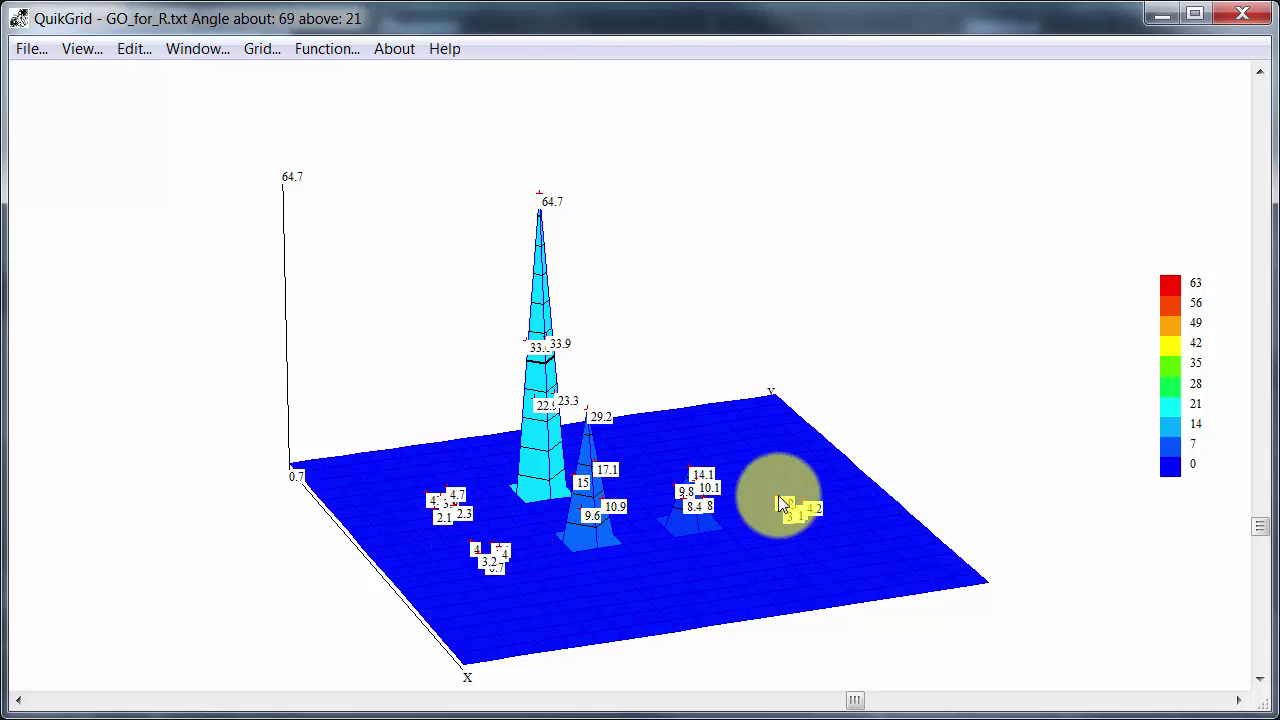
Change the undefined grid location fill value from 2 to 3.5 and regenerate the grid.
click(128, 48)
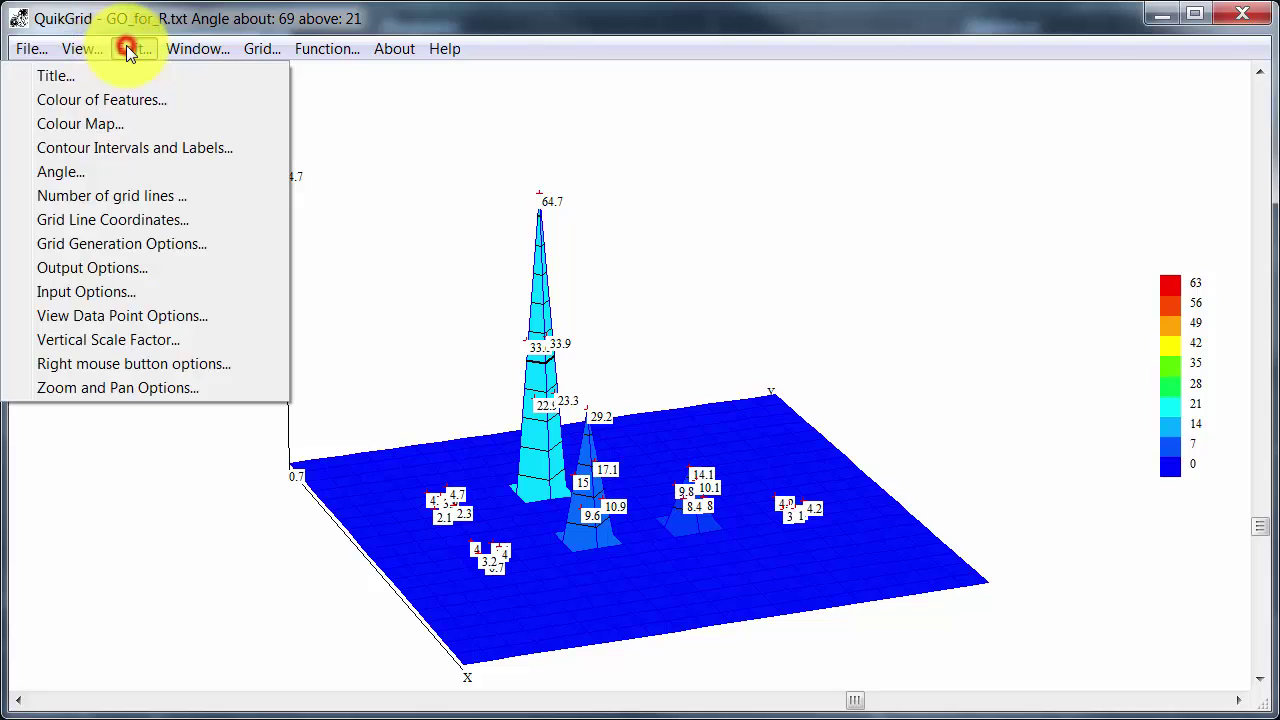
click(106, 243)
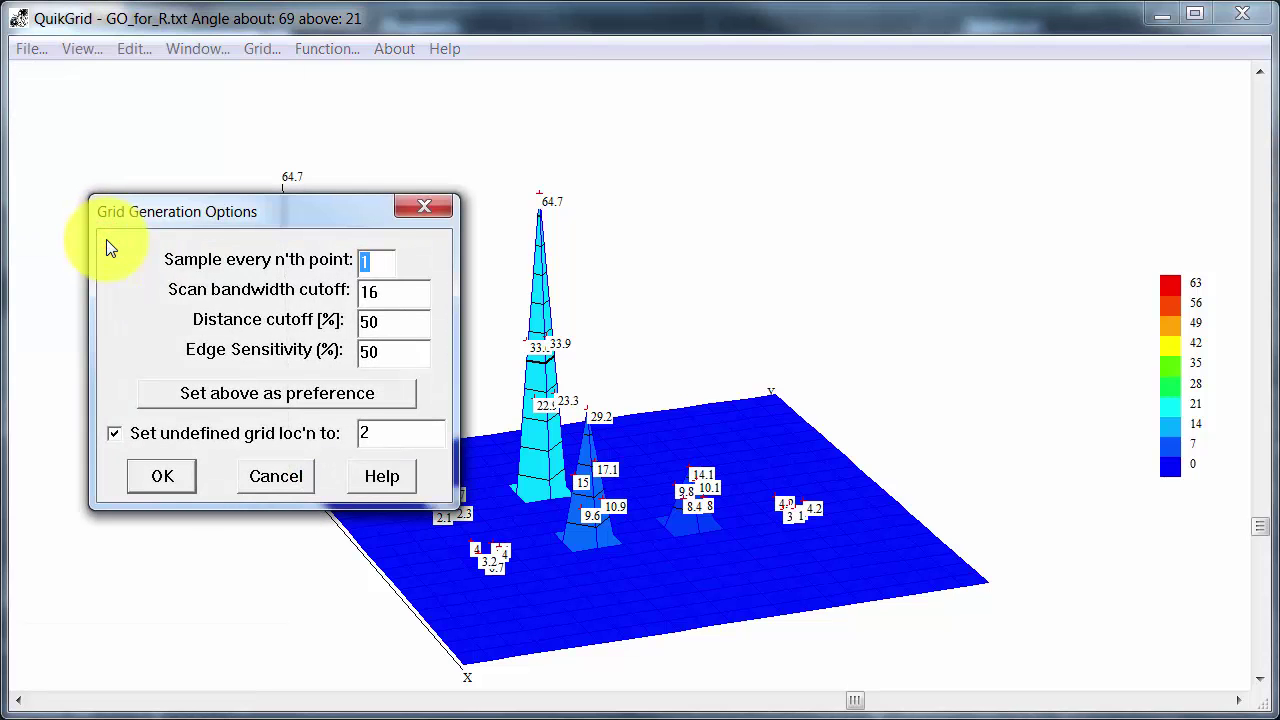
click(362, 436)
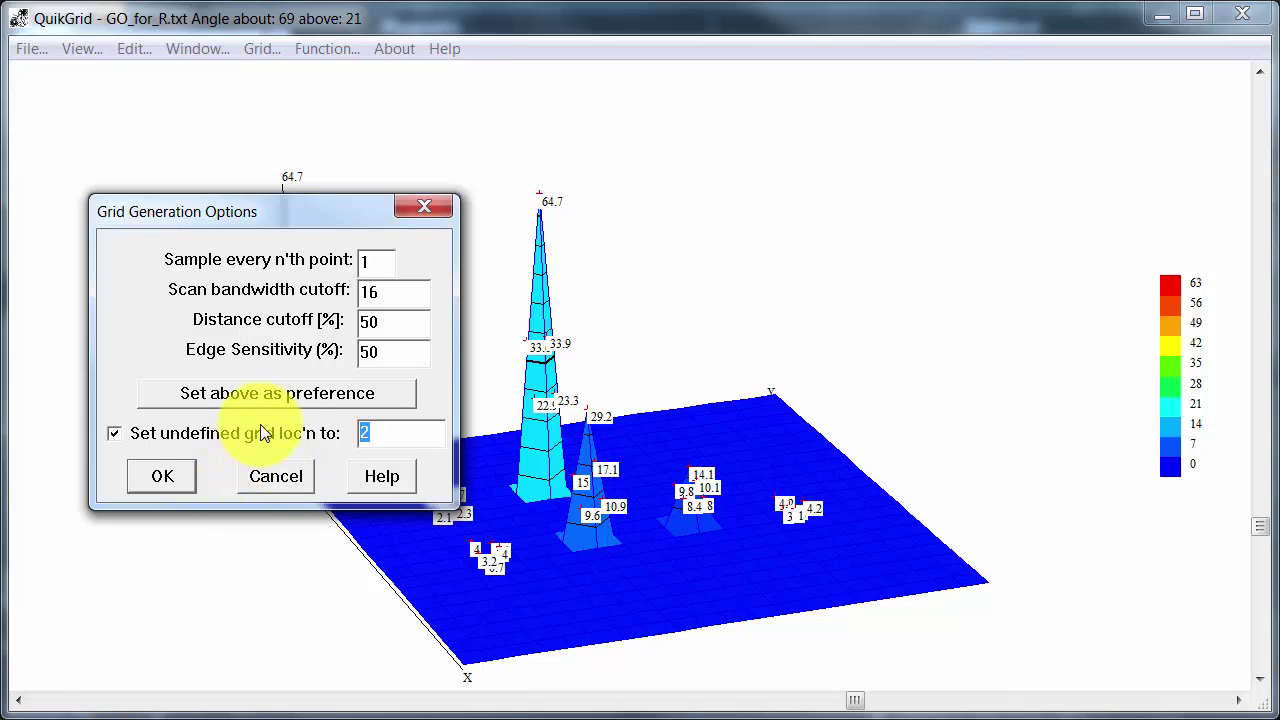
text(3.5)
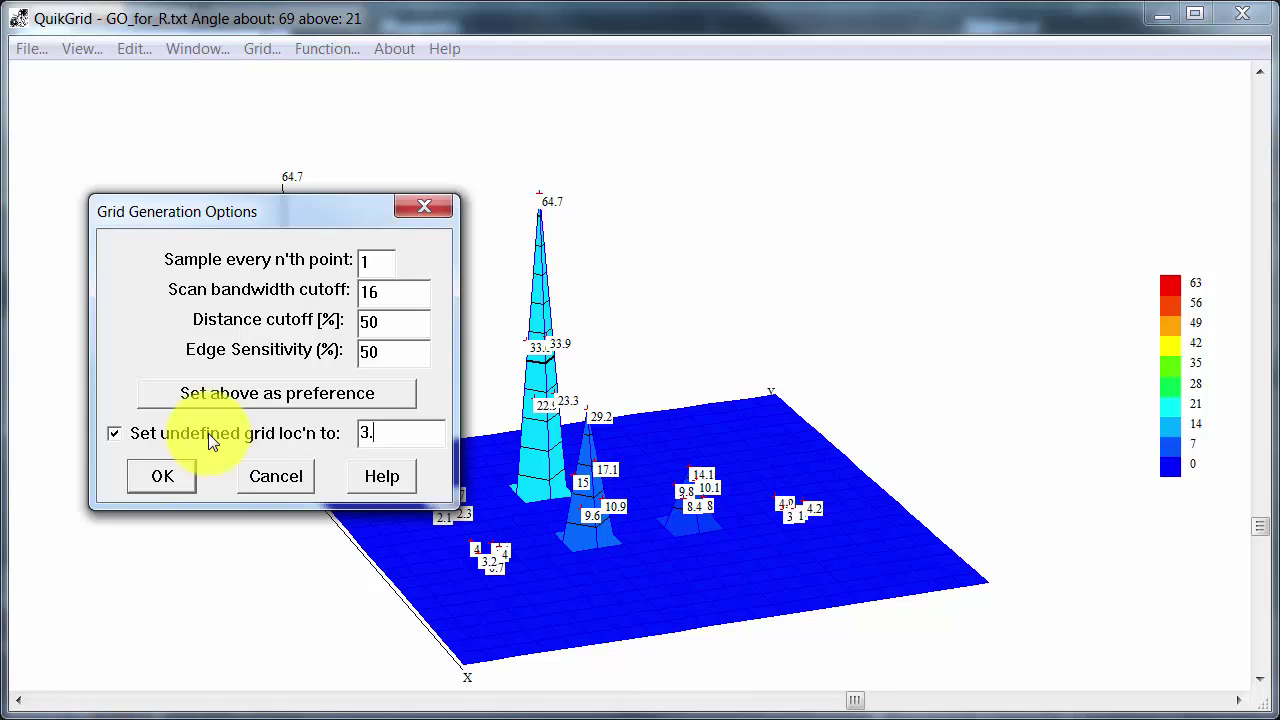
click(151, 472)
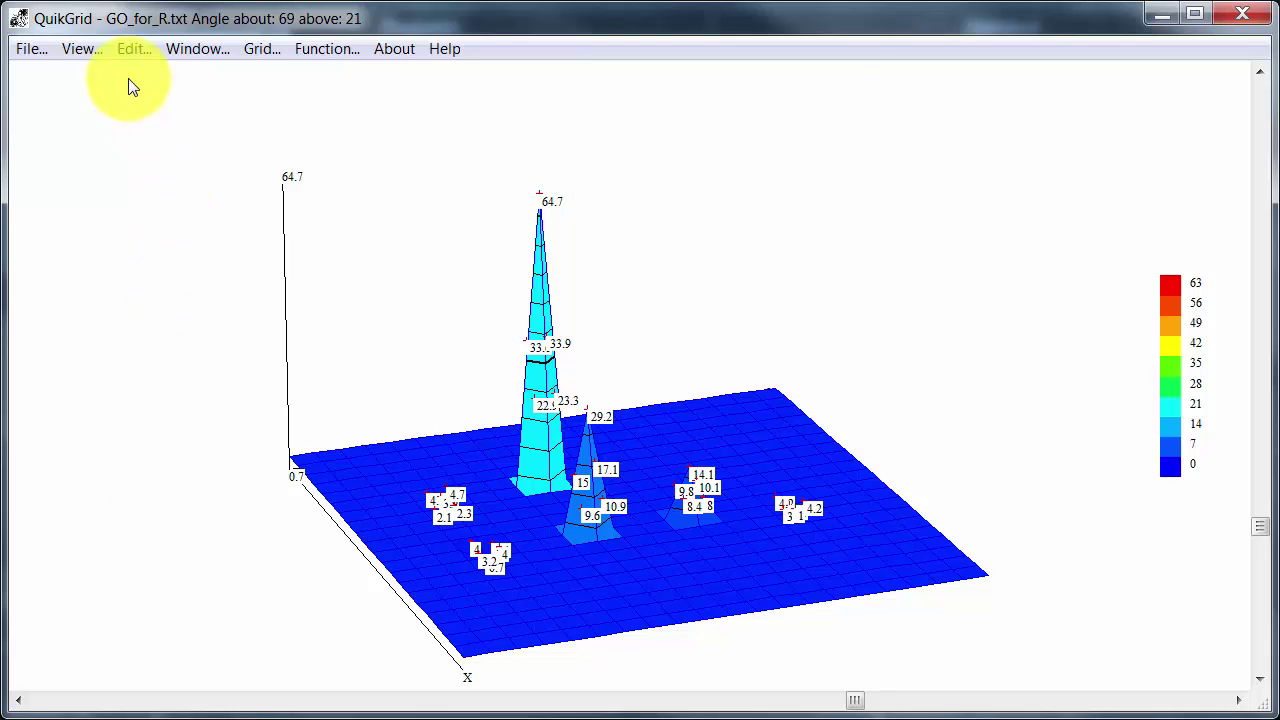
Rotate the surface three steps further round to an angle of about 79°.
click(28, 51)
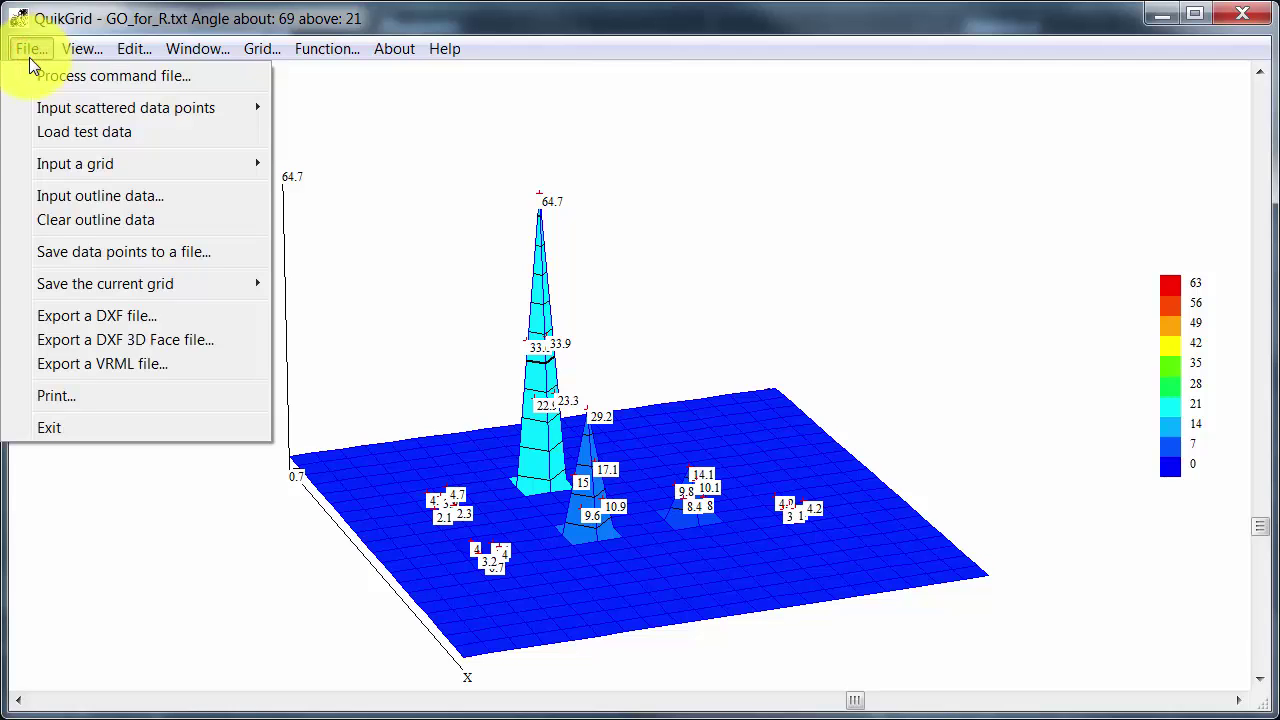
click(216, 579)
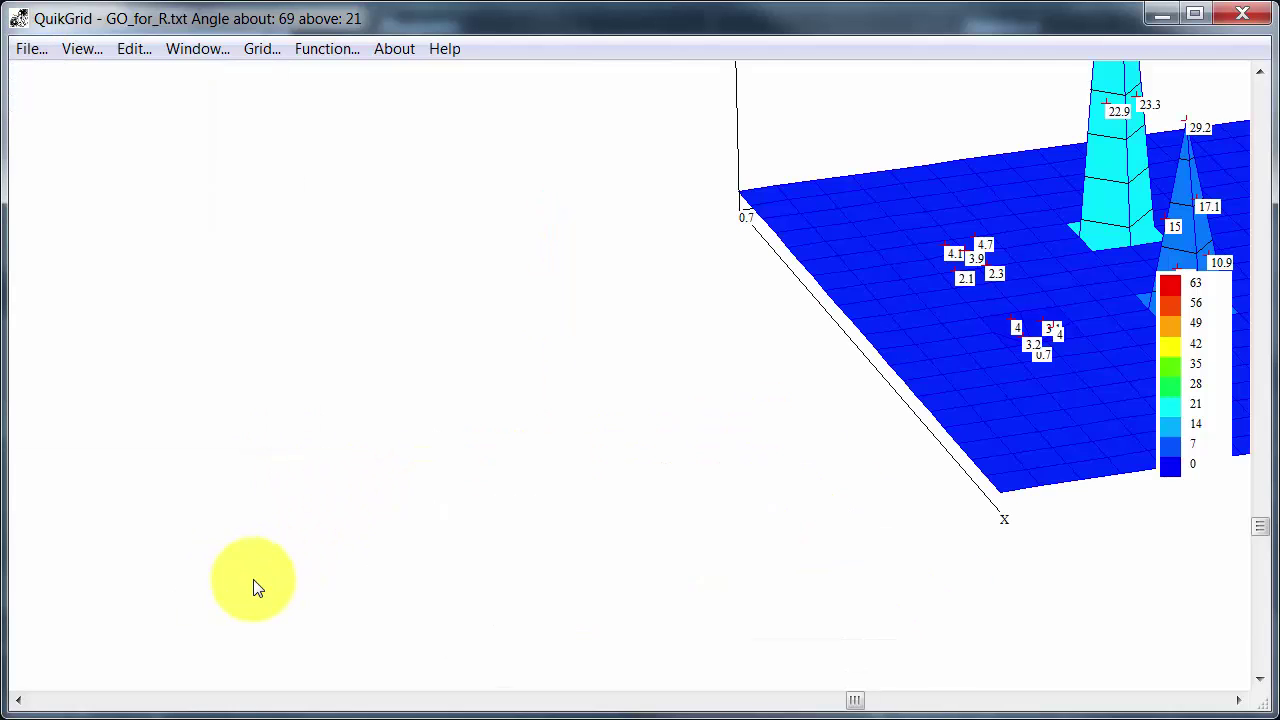
click(1240, 706)
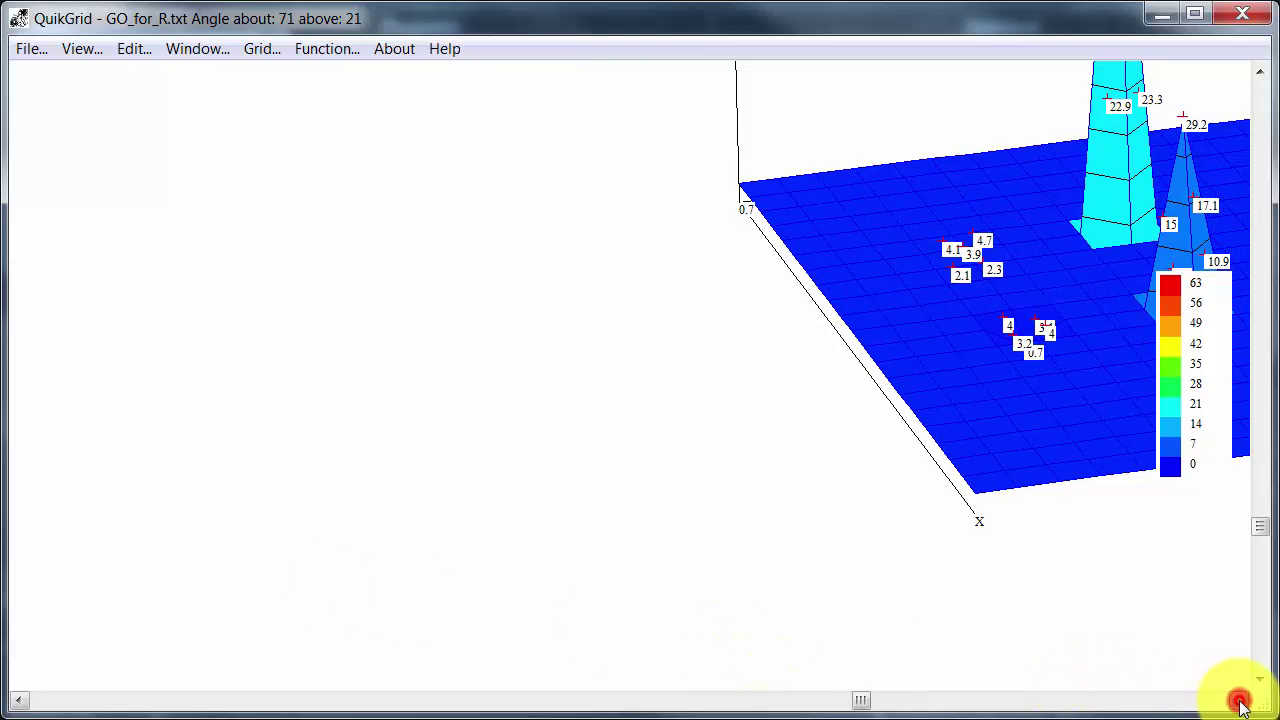
click(1240, 706)
click(1240, 706)
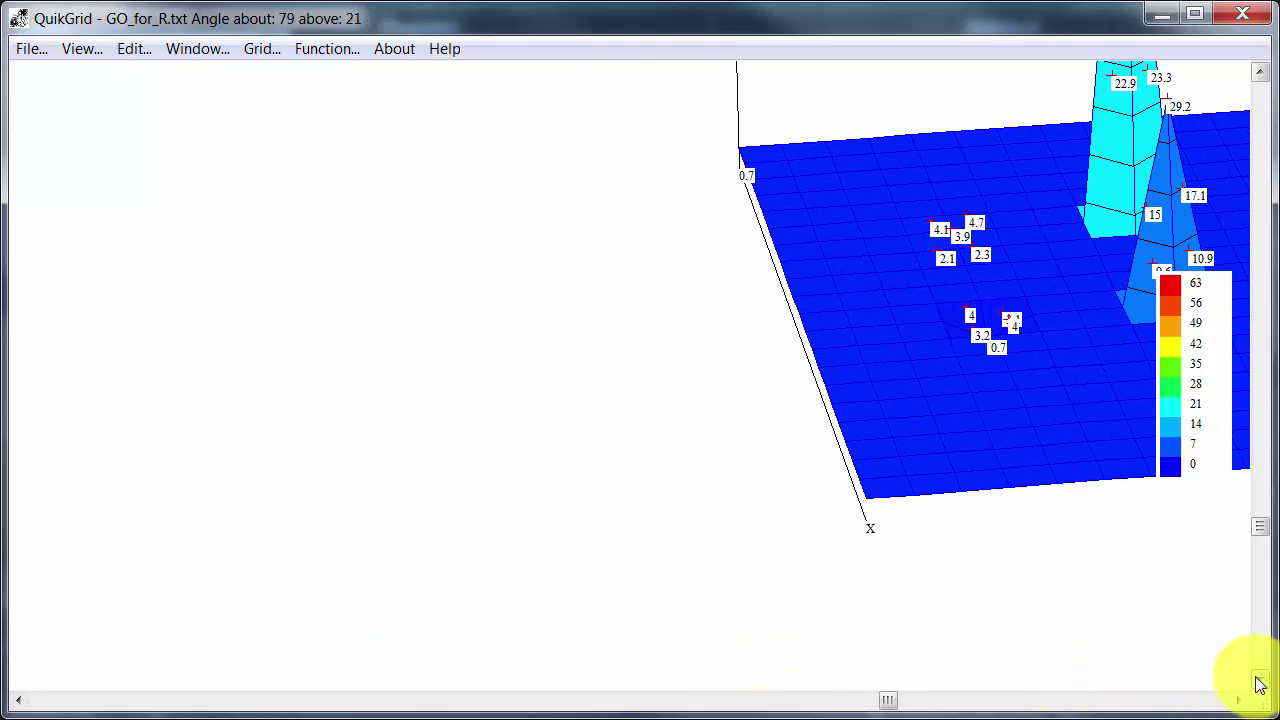
Pan the surface plot left and then down within the window.
click(367, 679)
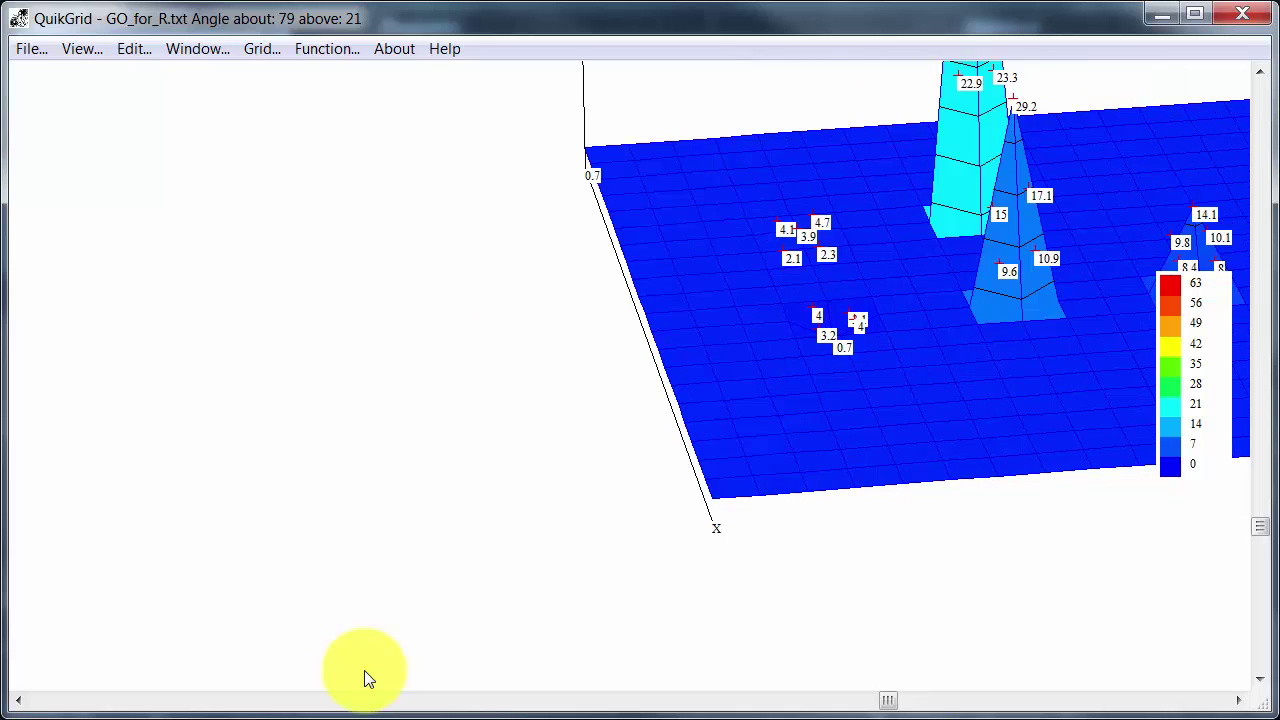
click(367, 679)
click(367, 679)
click(367, 679)
click(367, 679)
click(367, 679)
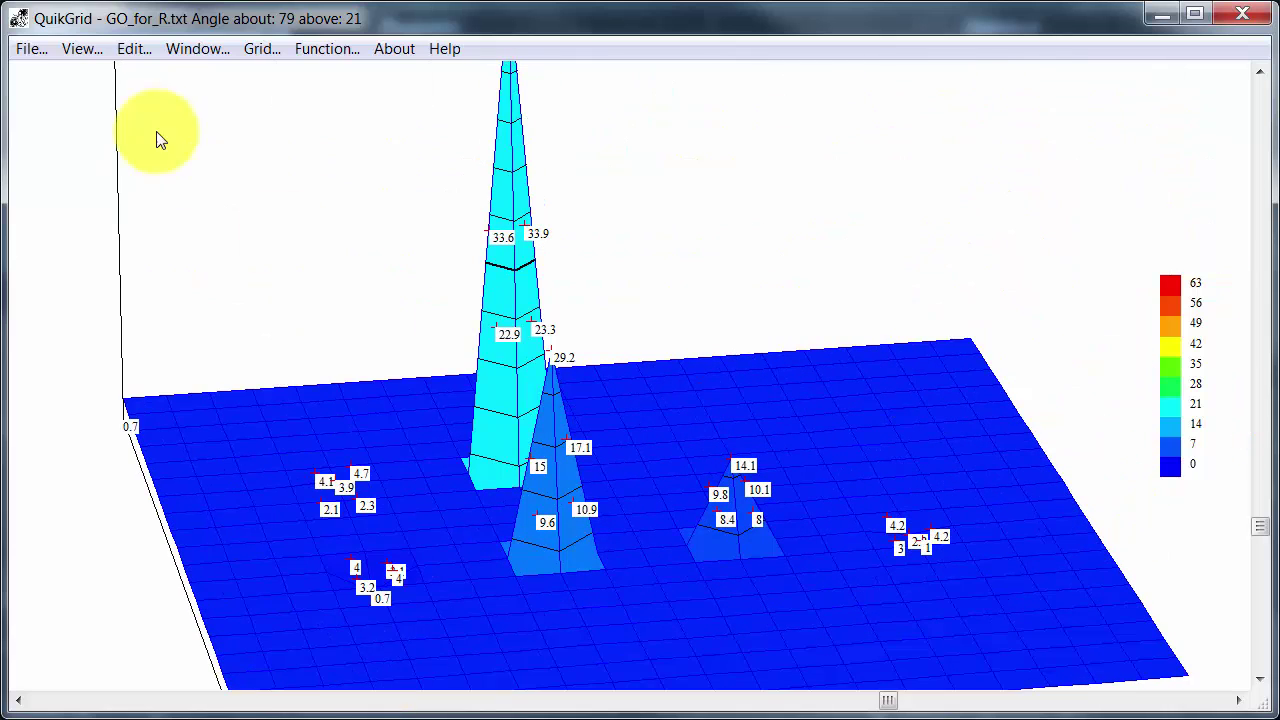
click(198, 50)
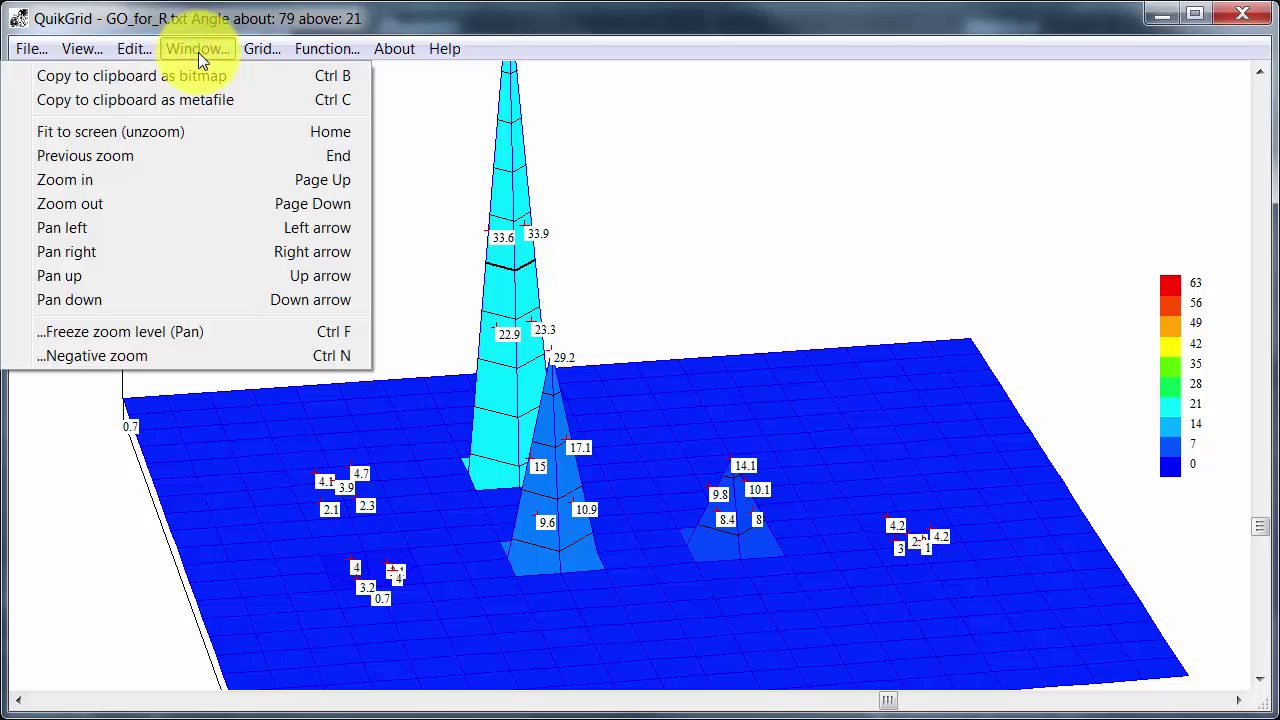
Fit the whole surface to the window with Fit to screen, then browse and close the File, Edit, Grid and Function menus.
click(181, 124)
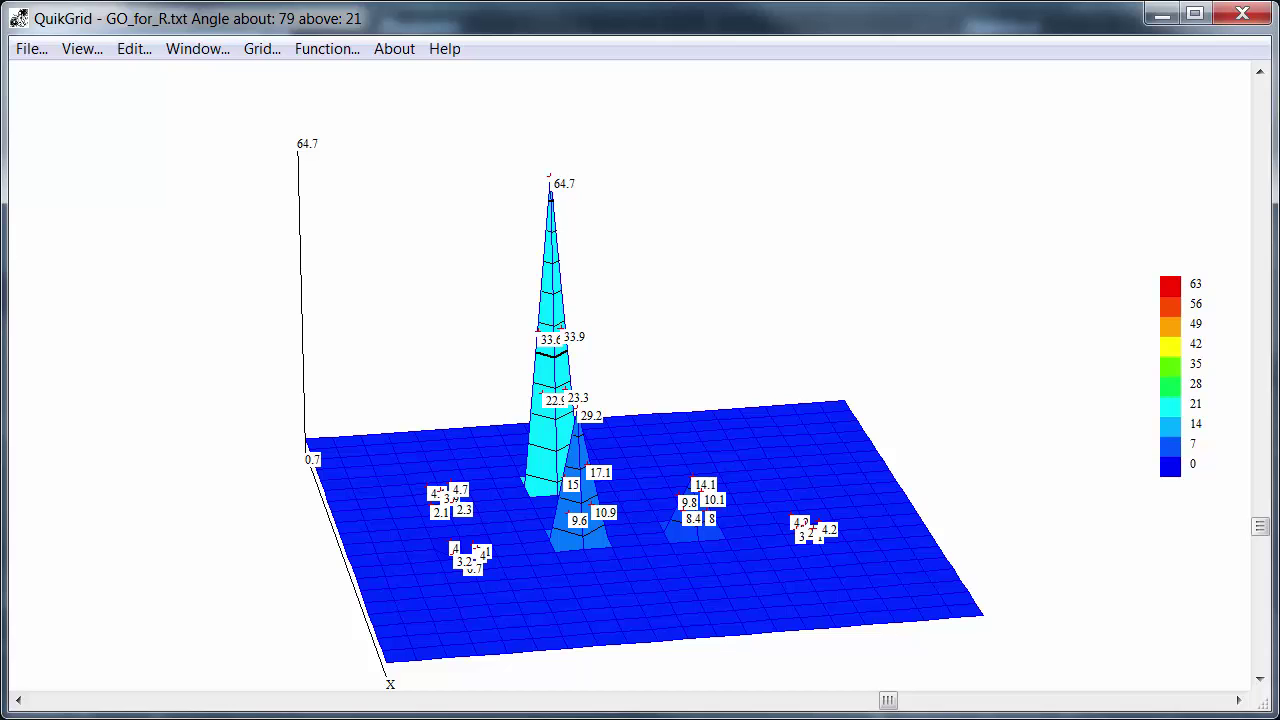
click(30, 52)
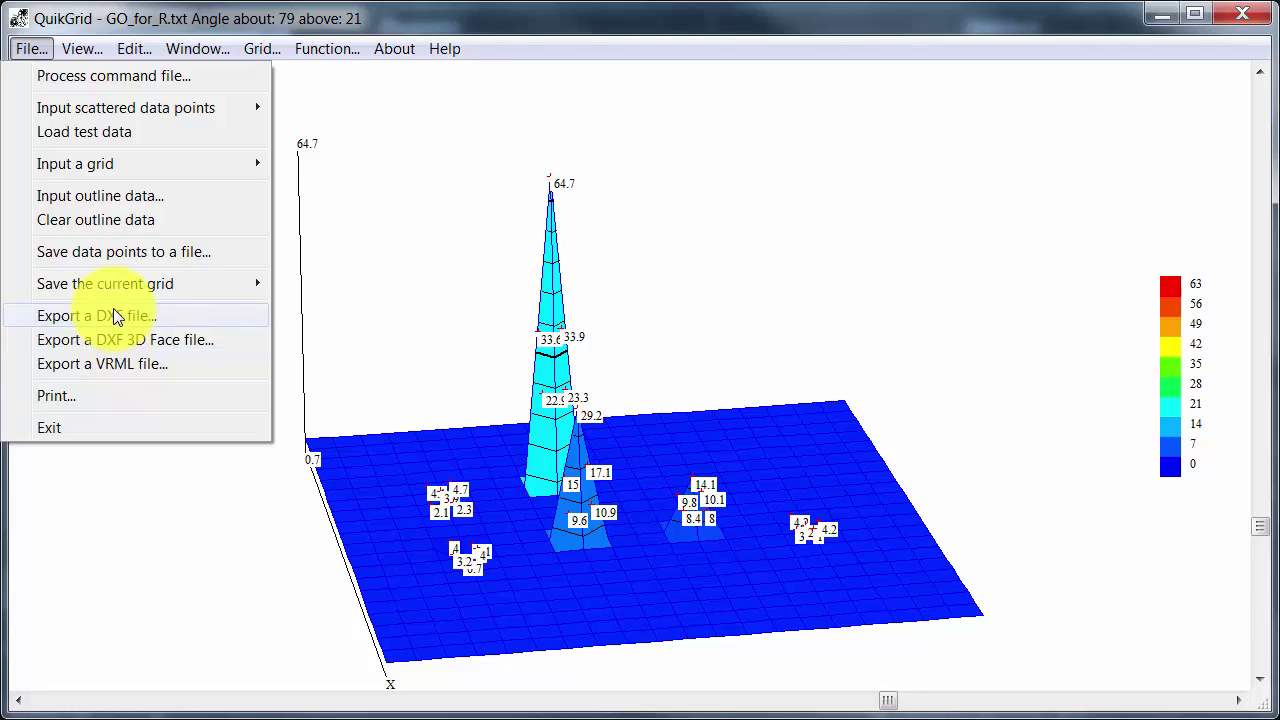
mouse_move(145, 52)
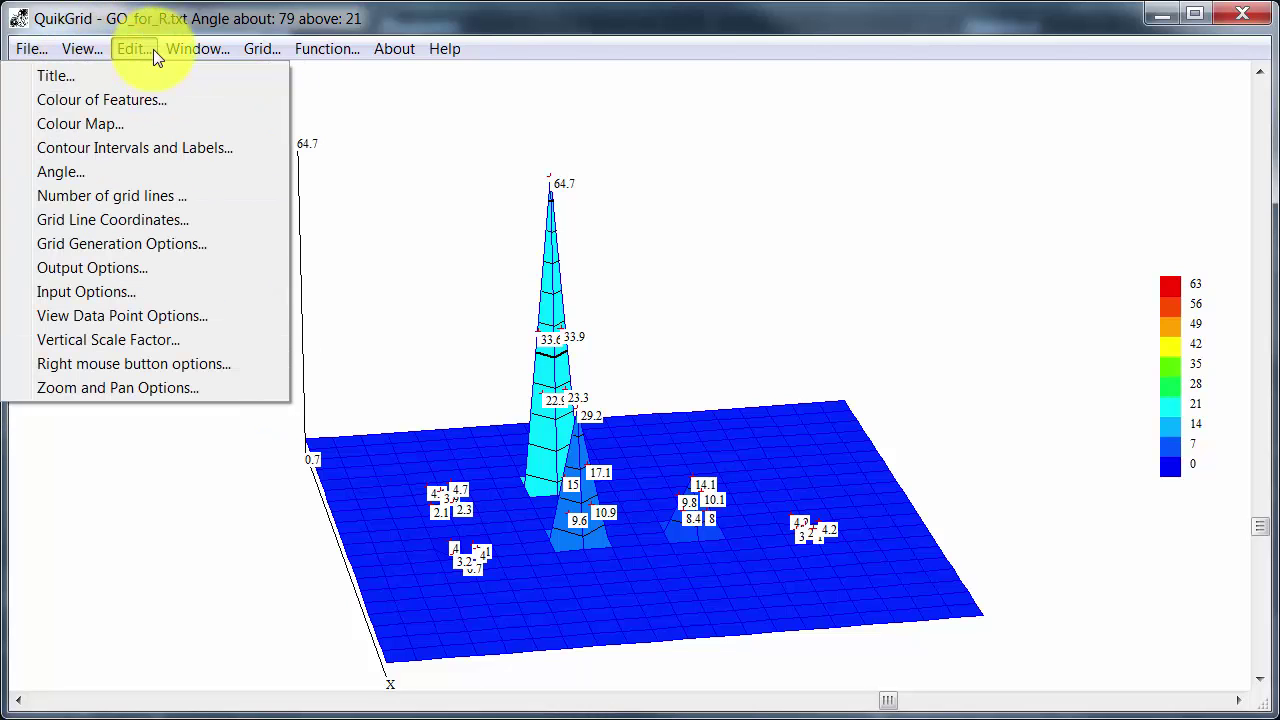
mouse_move(259, 50)
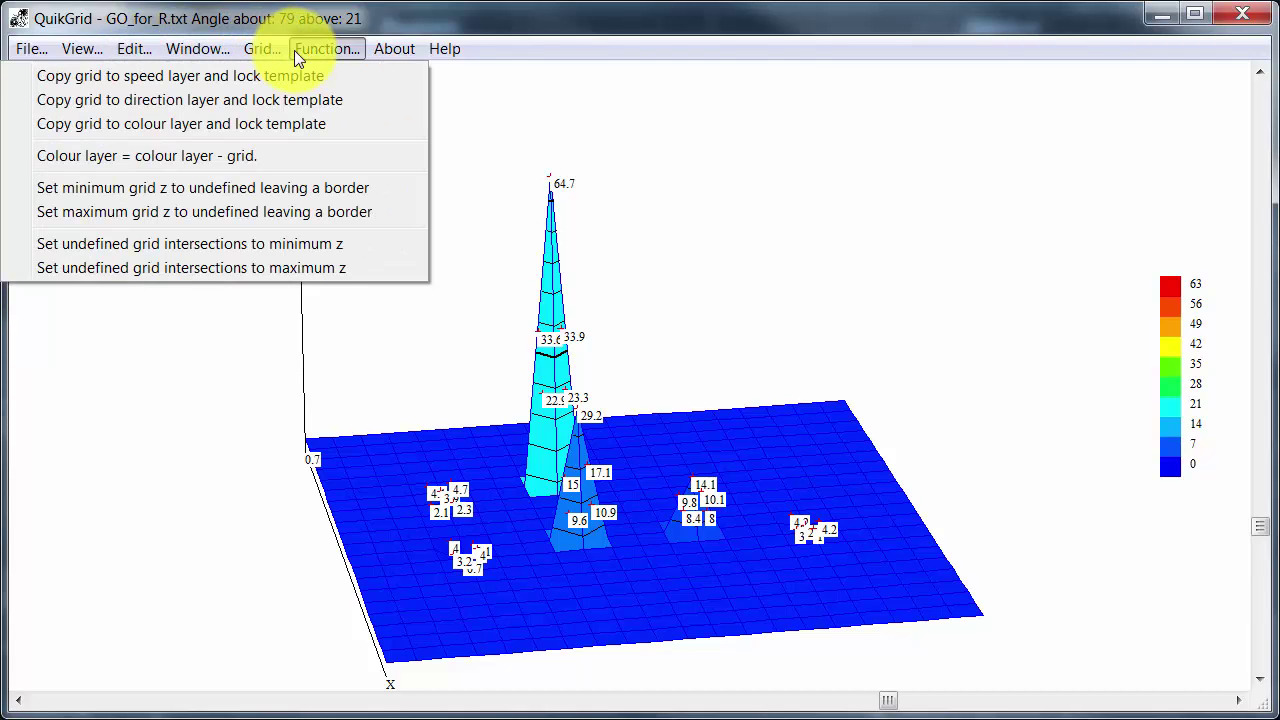
click(604, 16)
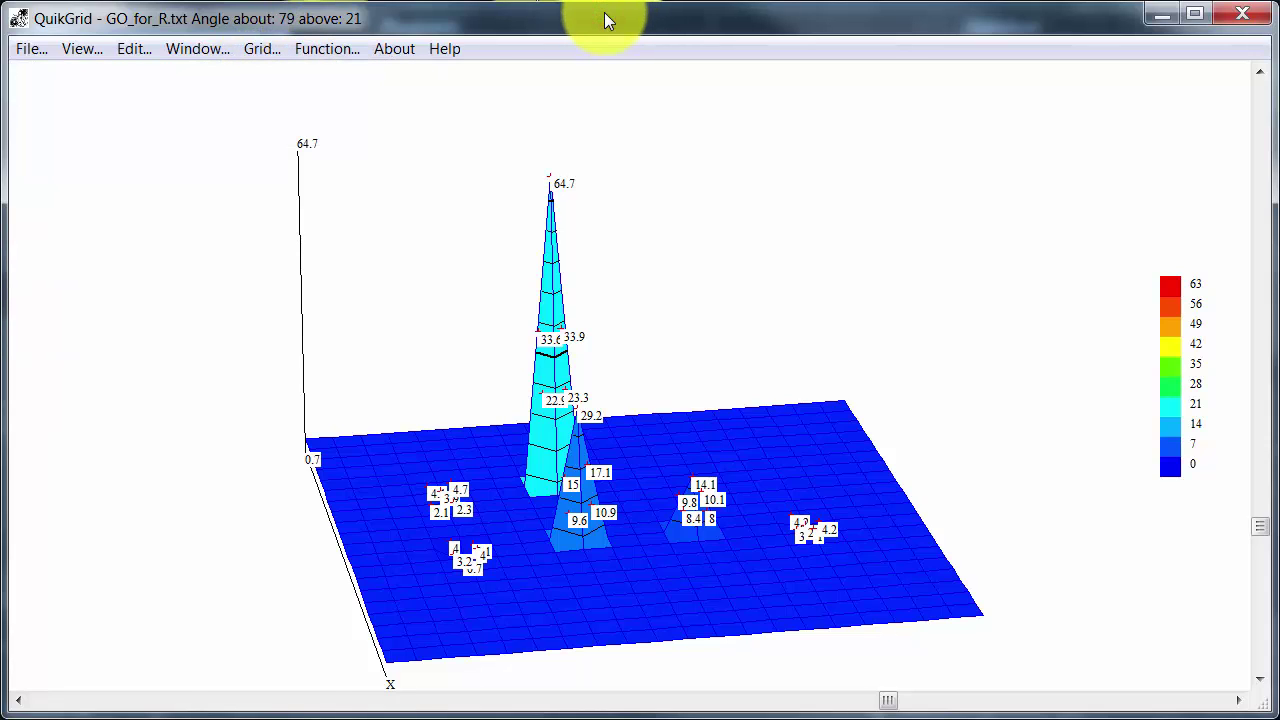